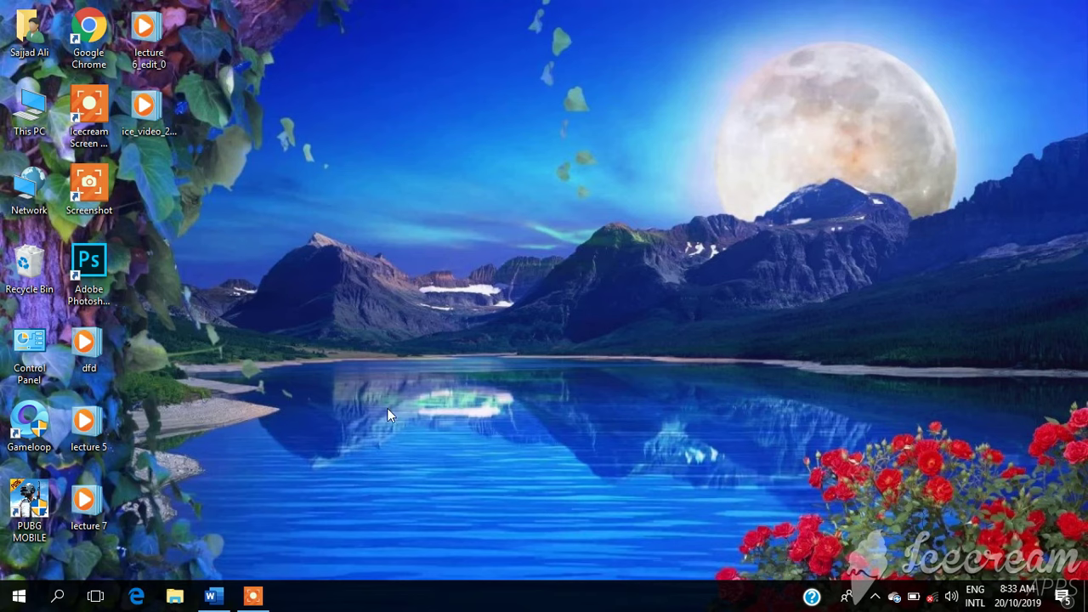
# - Bring the blank Document1 Word window to the front from the taskbar
pyautogui.click(231, 594)
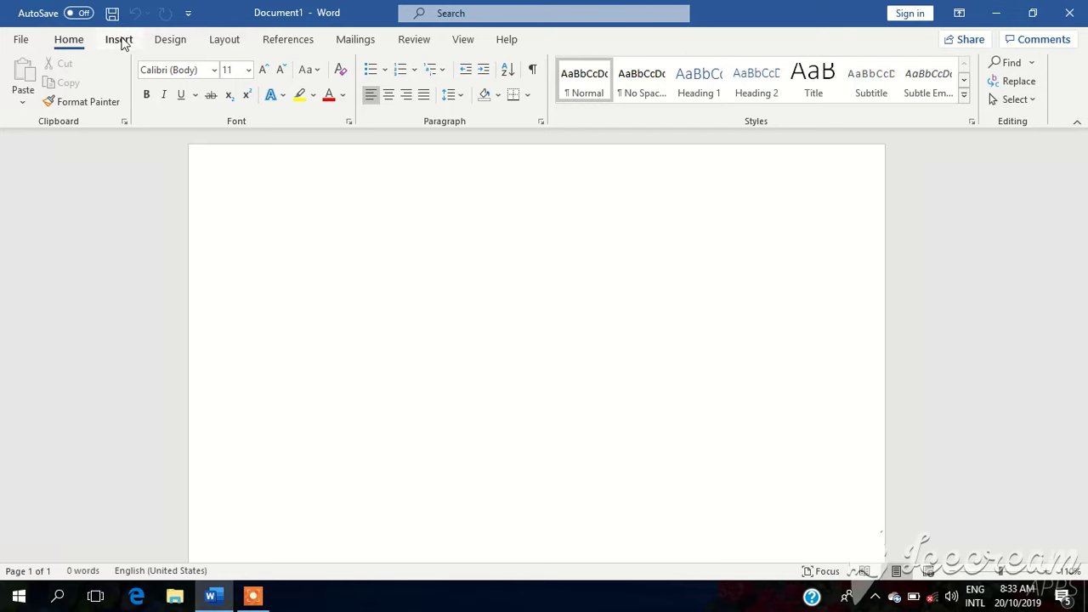
# - Insert an empty 3×3 table near the top of the page
pyautogui.click(119, 39)
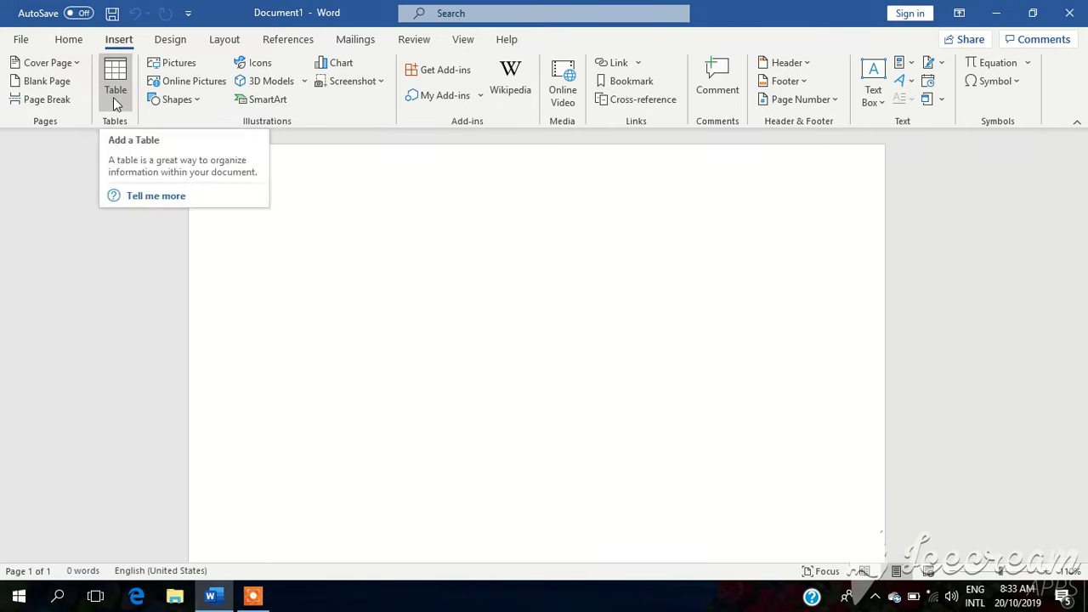
pyautogui.click(114, 98)
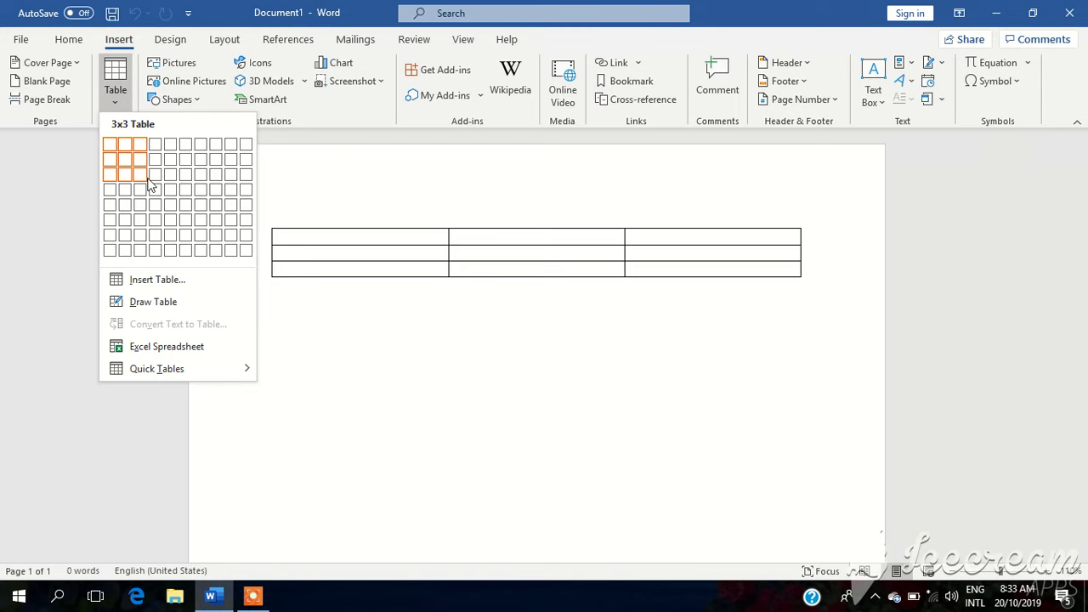
pyautogui.click(141, 175)
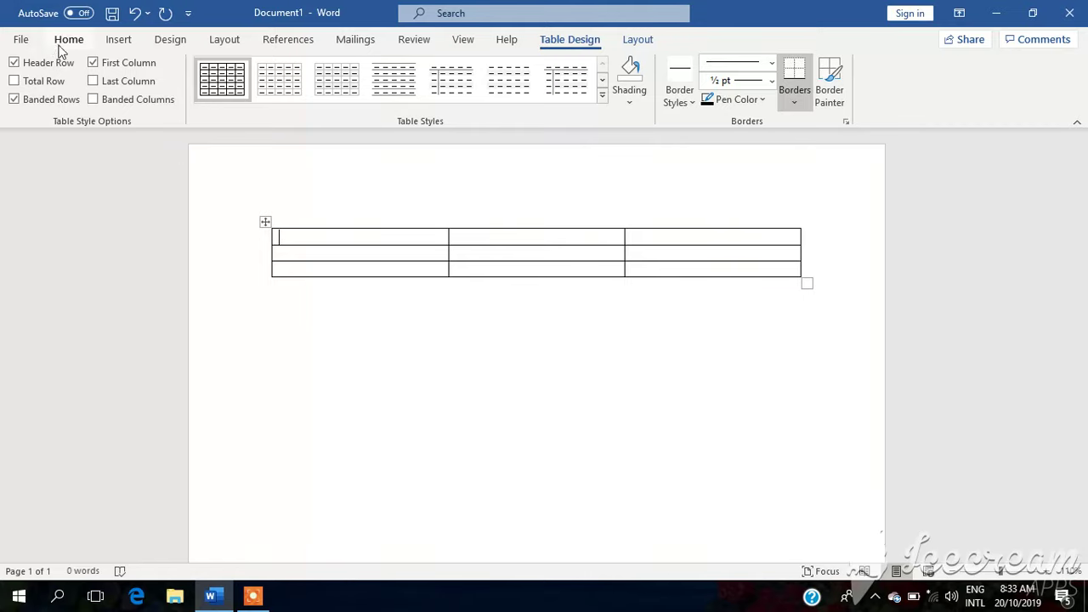
# - Insert a 5-column, 8-row table through Insert Table inside the first cell
pyautogui.click(118, 39)
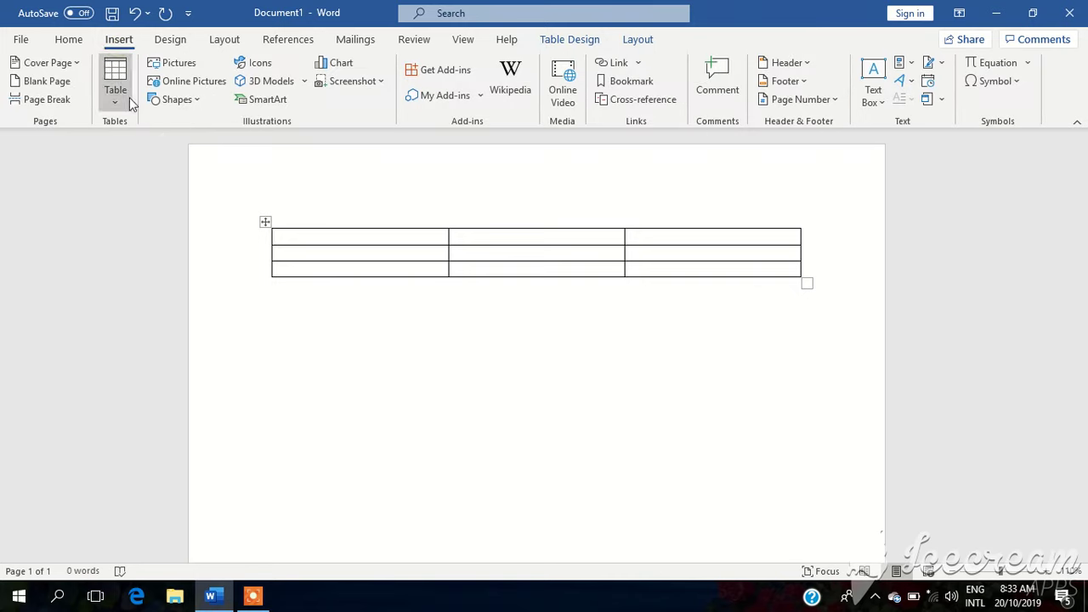
pyautogui.click(124, 97)
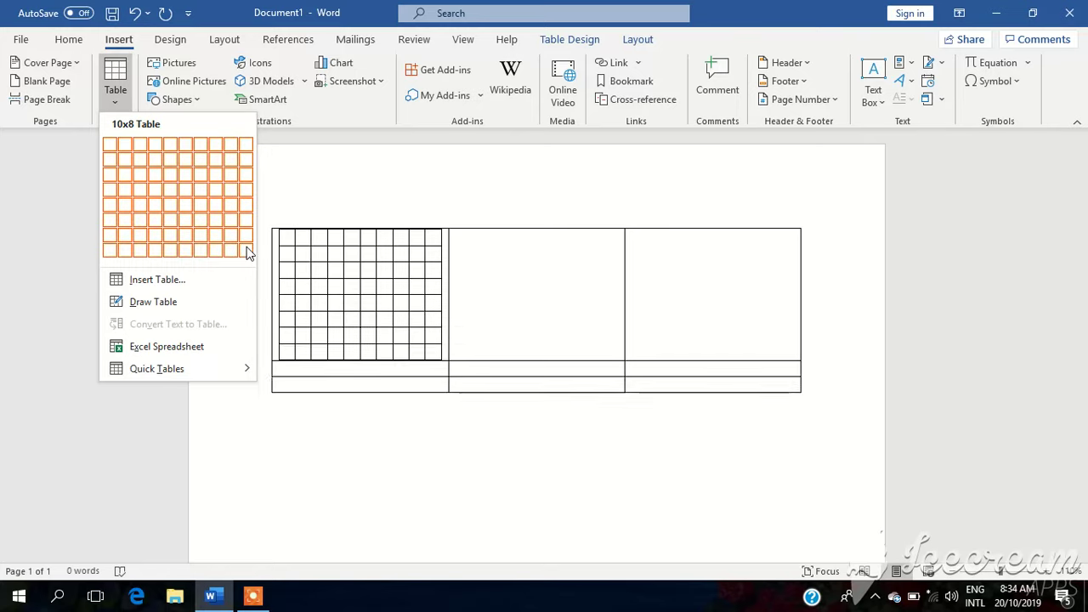
pyautogui.click(171, 281)
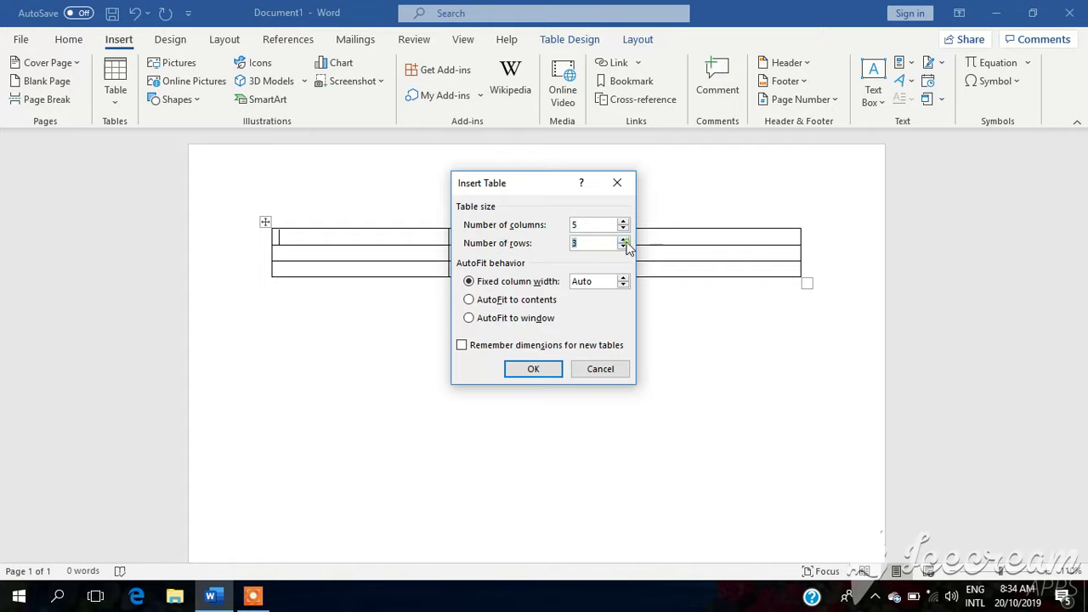
pyautogui.click(624, 239)
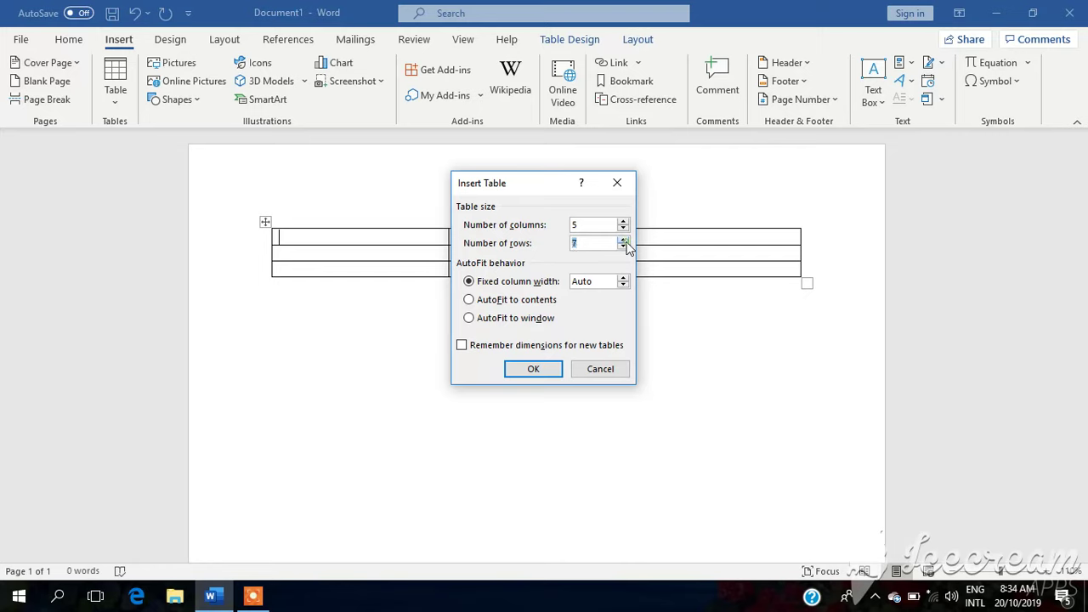
pyautogui.click(527, 370)
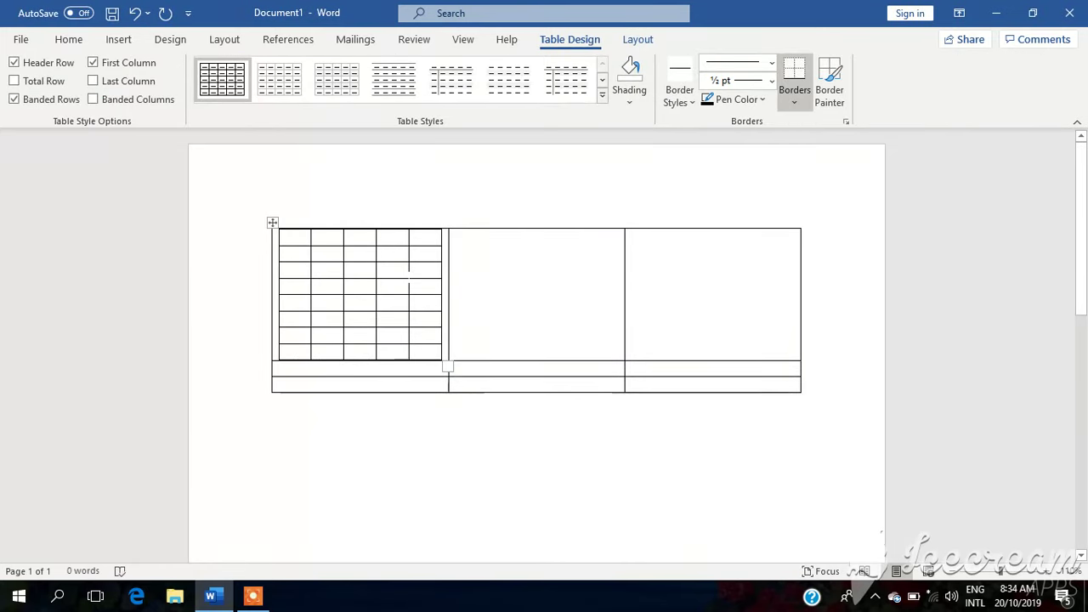
# - Undo both tables and insert a single 5-column, 3-row table instead
pyautogui.hotkey('ctrl', 'z')
pyautogui.hotkey('ctrl', 'z')
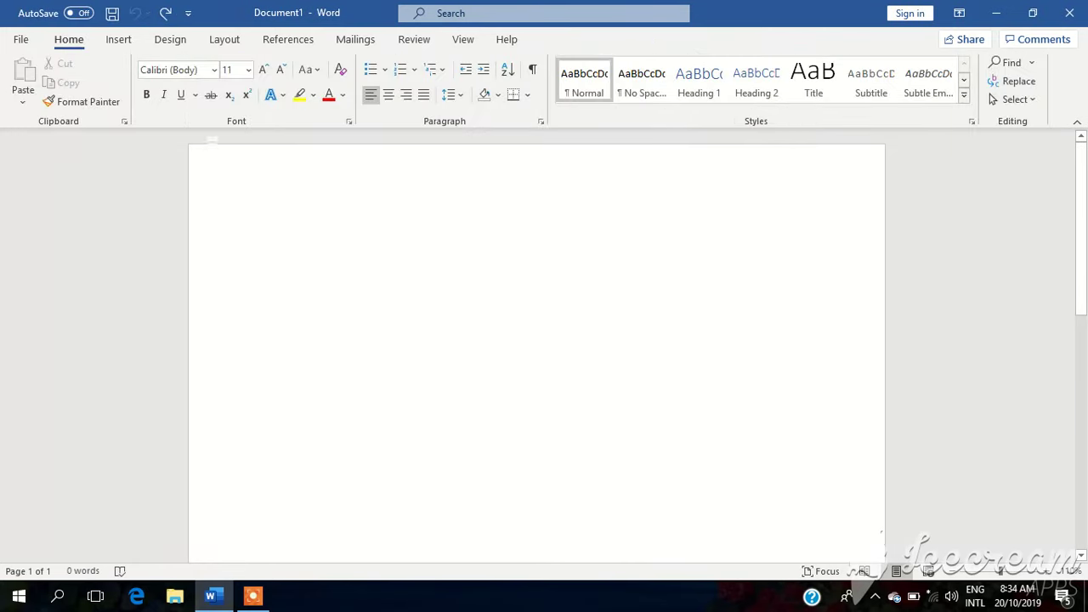
pyautogui.click(128, 40)
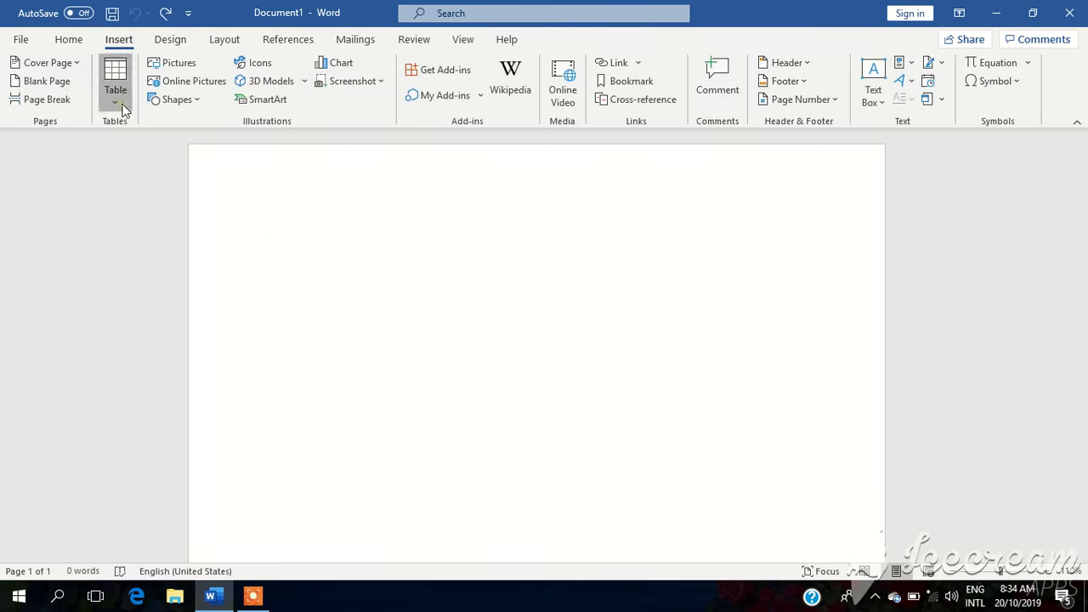
pyautogui.click(118, 102)
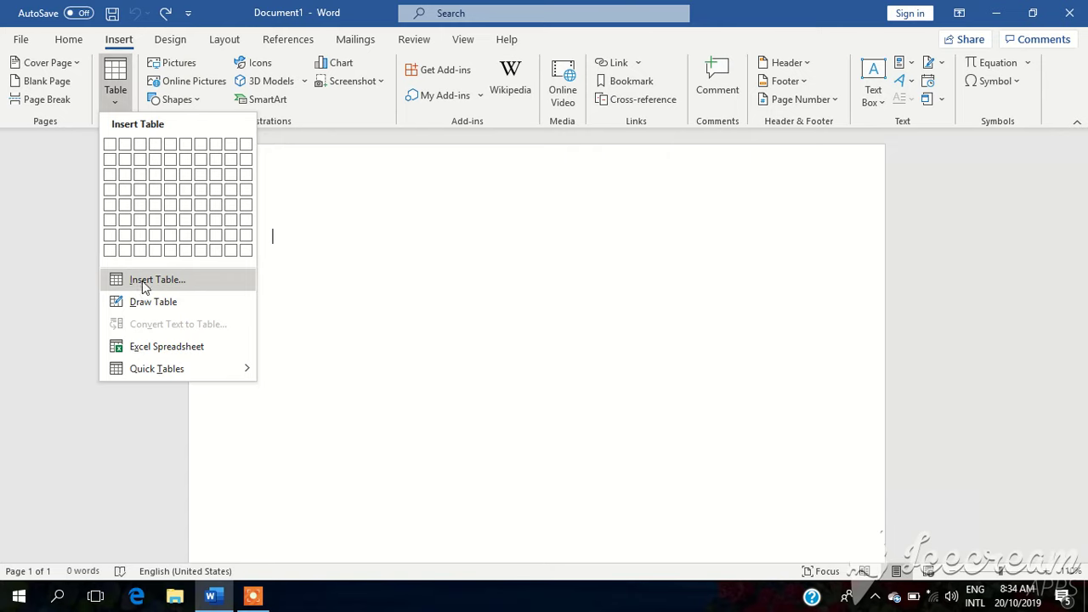
pyautogui.click(142, 281)
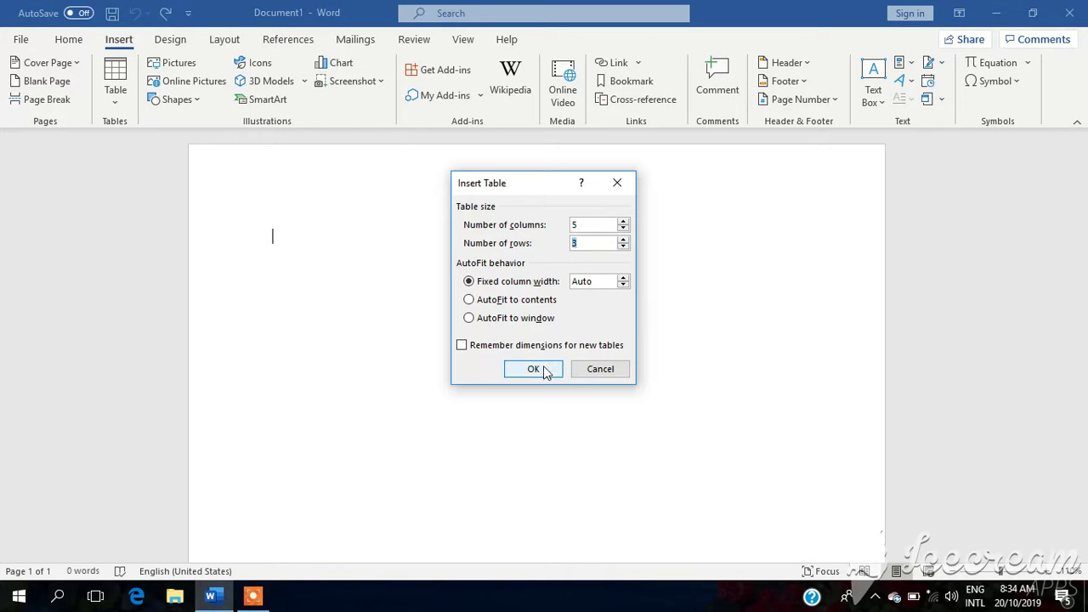
pyautogui.click(518, 372)
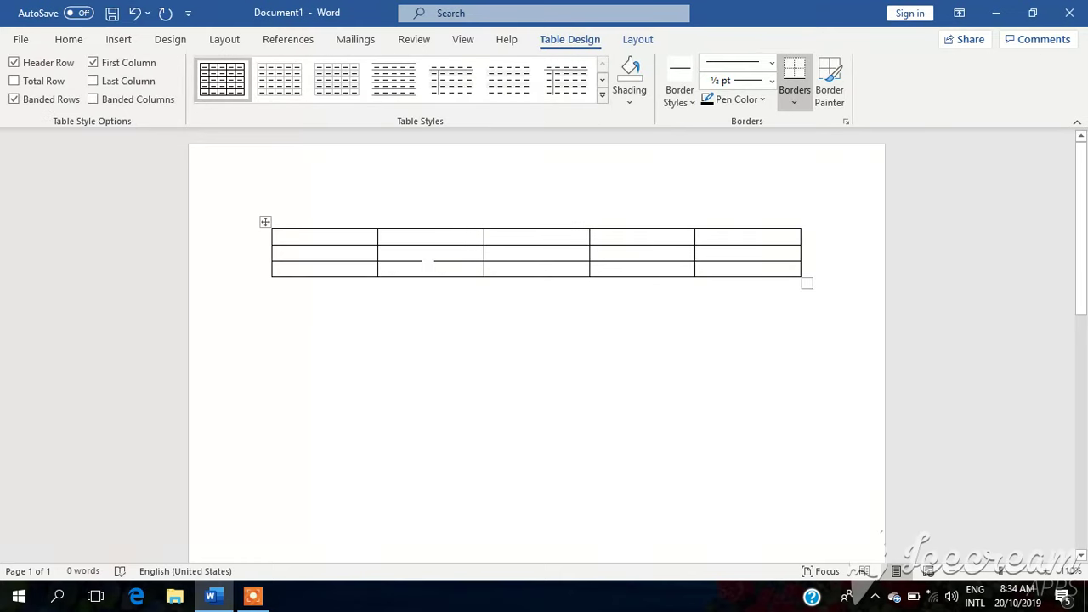
# - Add three columns with the column-insert markers, widening the table to 8 columns
pyautogui.moveTo(696, 222)
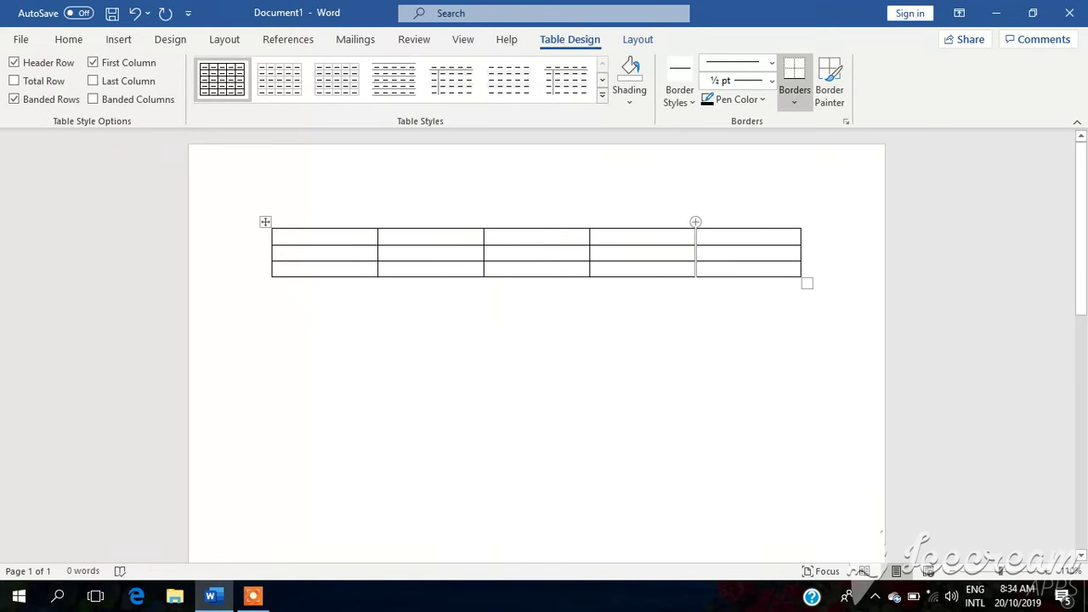
pyautogui.click(695, 222)
pyautogui.click(272, 284)
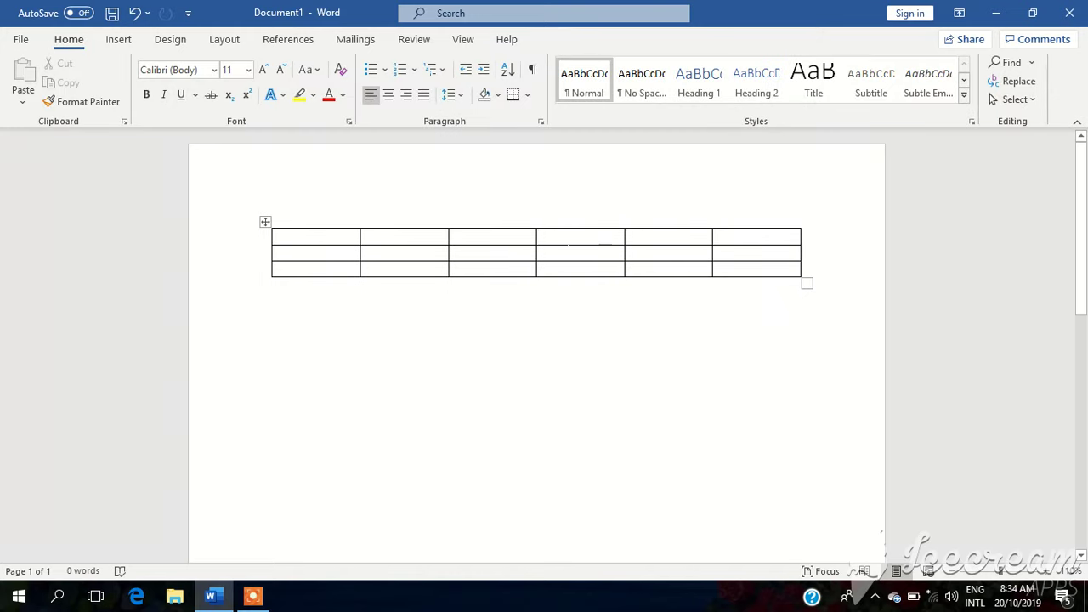
pyautogui.click(448, 220)
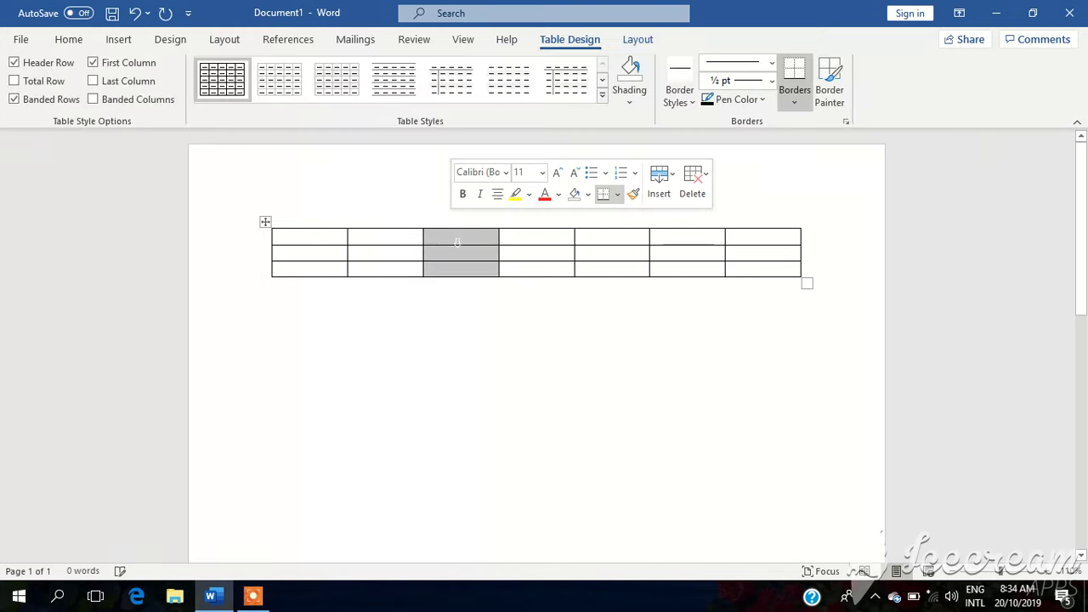
pyautogui.moveTo(422, 234)
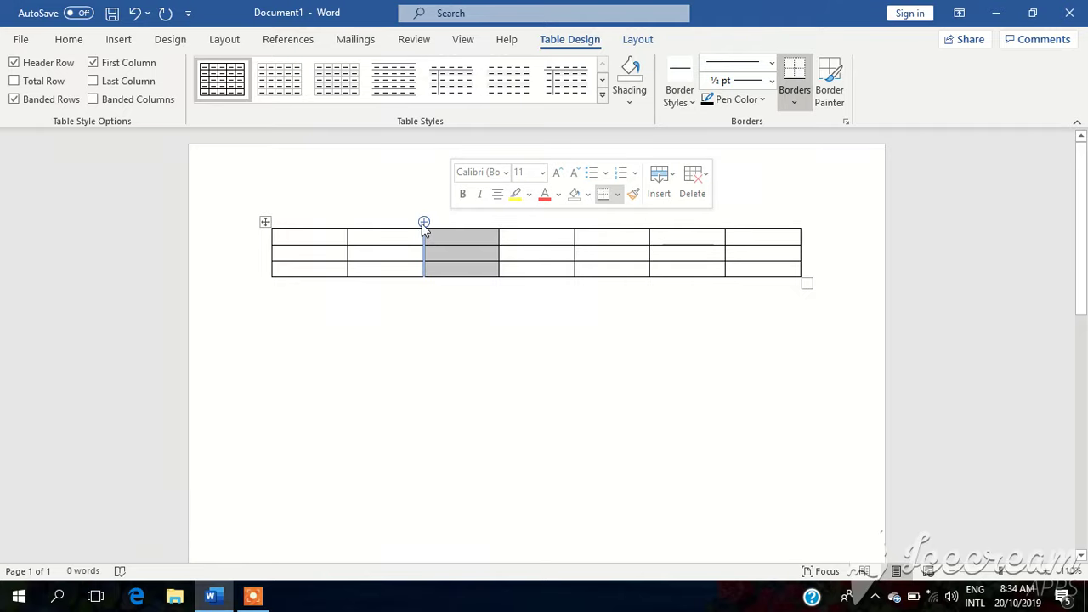
pyautogui.click(423, 222)
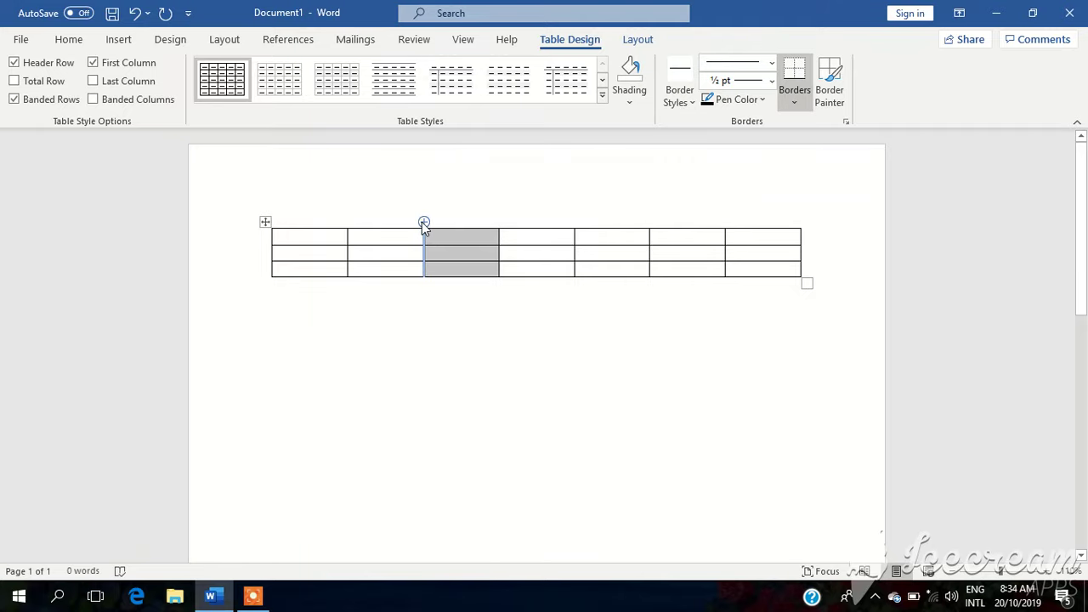
pyautogui.click(424, 222)
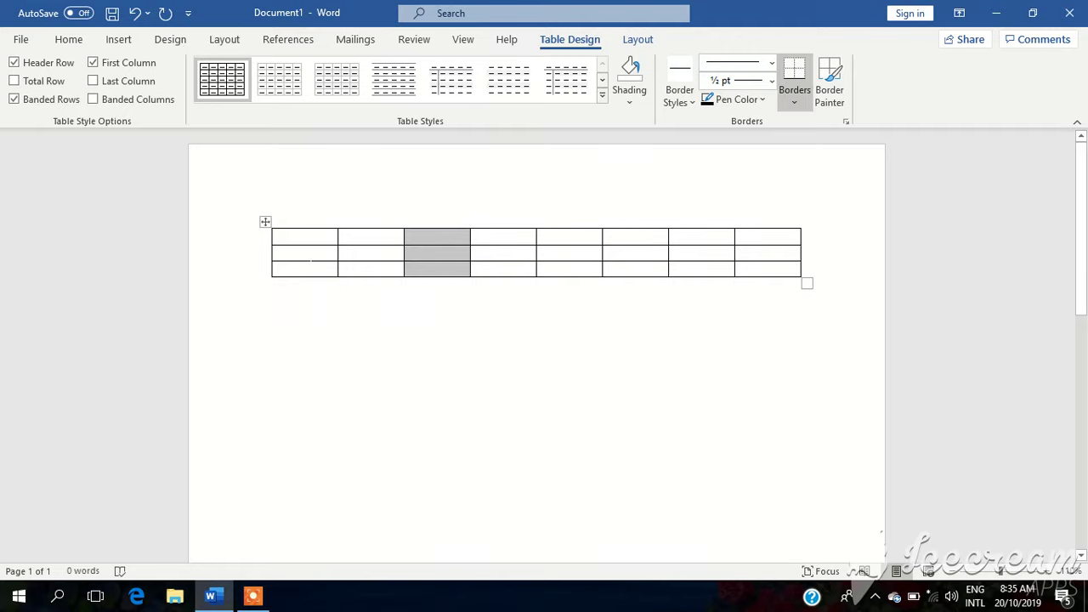
# - Drag the table's move handle to shift the table slightly higher
pyautogui.click(302, 244)
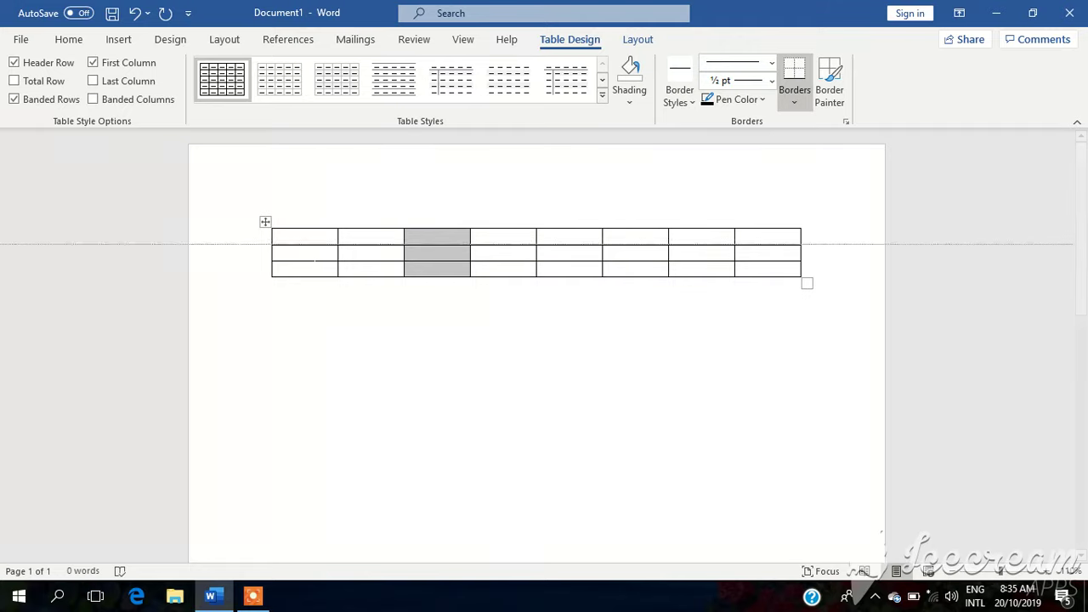
pyautogui.click(437, 238)
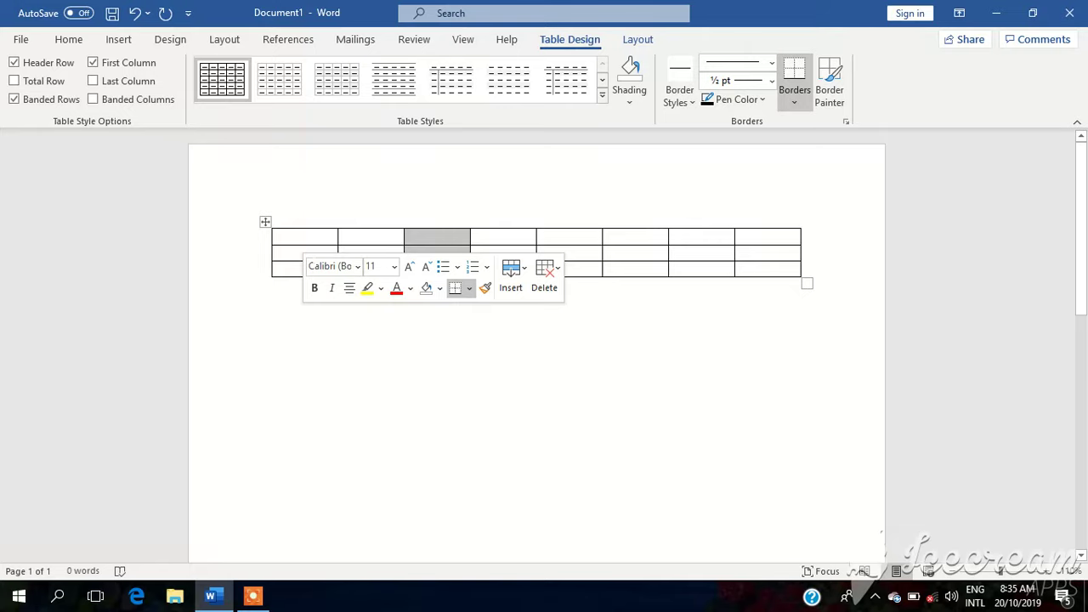
pyautogui.moveTo(265, 221)
pyautogui.mouseDown()
pyautogui.moveTo(244, 316)
pyautogui.moveTo(265, 264)
pyautogui.moveTo(265, 193)
pyautogui.mouseUp()
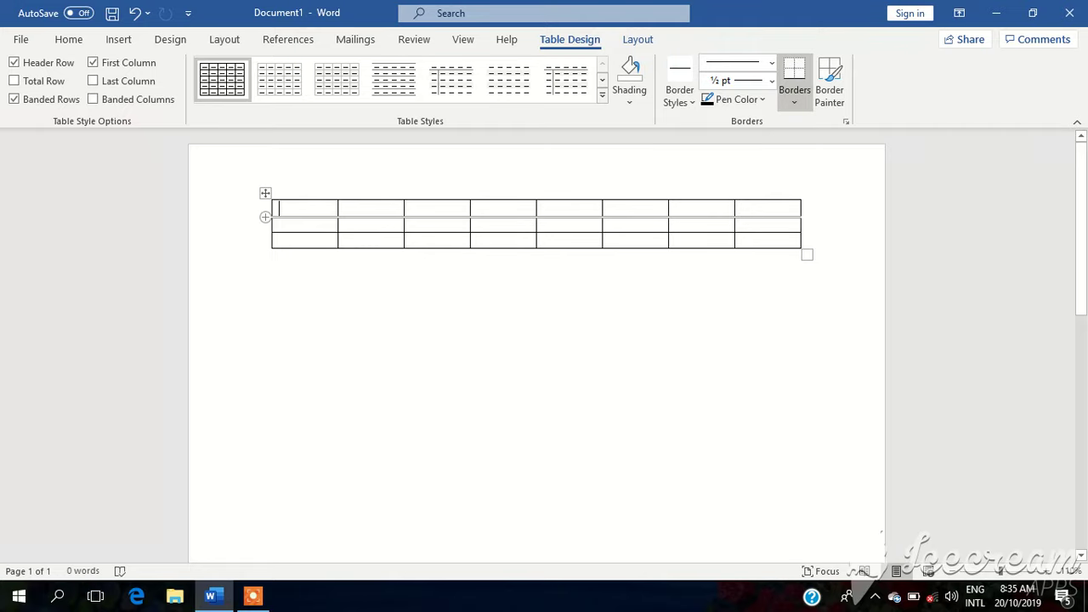
# - Add rows with the left-edge row-insert marker until the table has about 20 rows
pyautogui.click(266, 217)
pyautogui.click(266, 217)
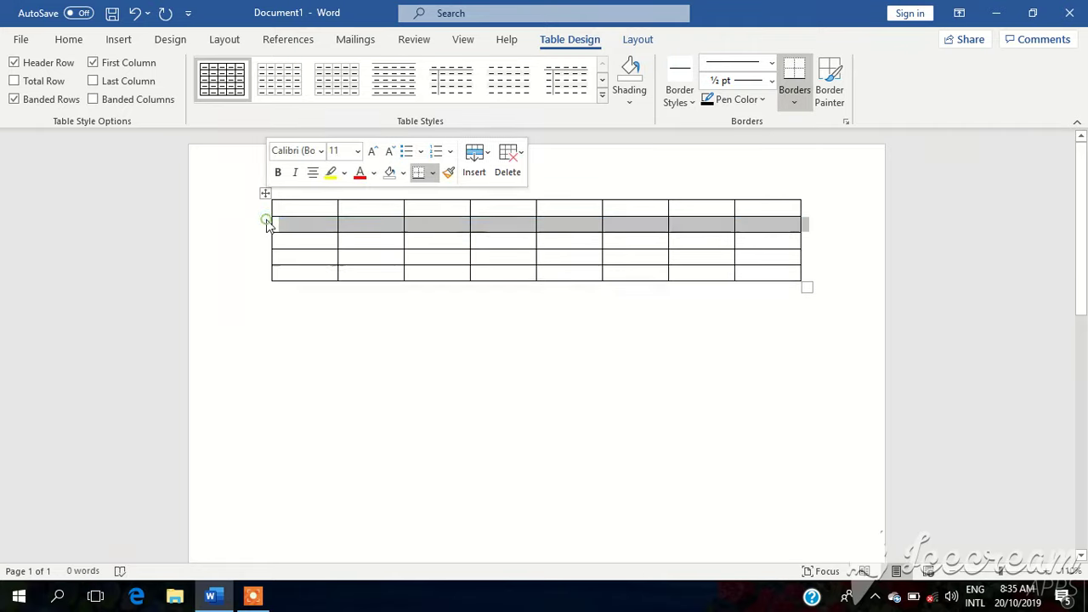
pyautogui.click(266, 218)
pyautogui.click(266, 218)
pyautogui.click(266, 217)
pyautogui.doubleClick(266, 218)
pyautogui.doubleClick(266, 218)
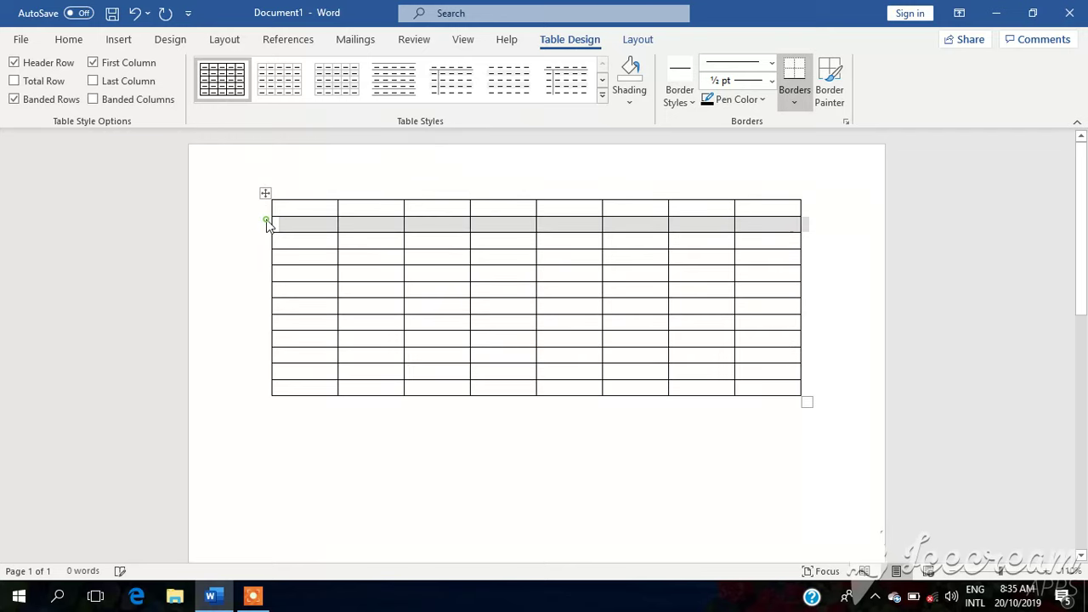
pyautogui.doubleClick(266, 218)
pyautogui.doubleClick(266, 218)
pyautogui.doubleClick(266, 221)
pyautogui.doubleClick(266, 220)
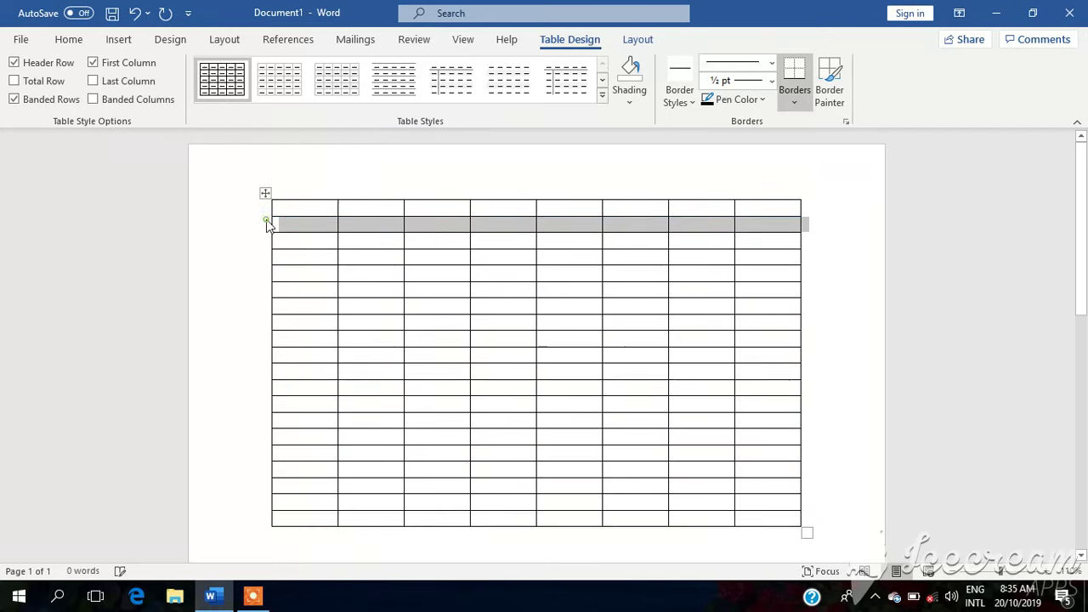
pyautogui.hotkey('ctrl', 'a')
pyautogui.click(280, 270)
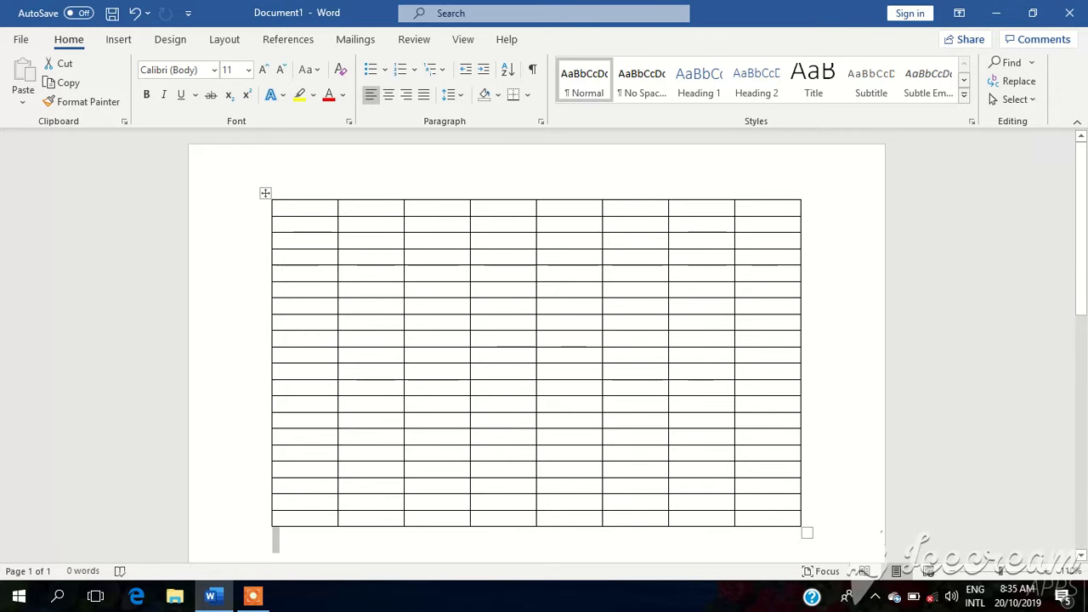
# - Switch on Draw Table from the Insert tab's Table menu
pyautogui.scroll(-3, 536, 340)
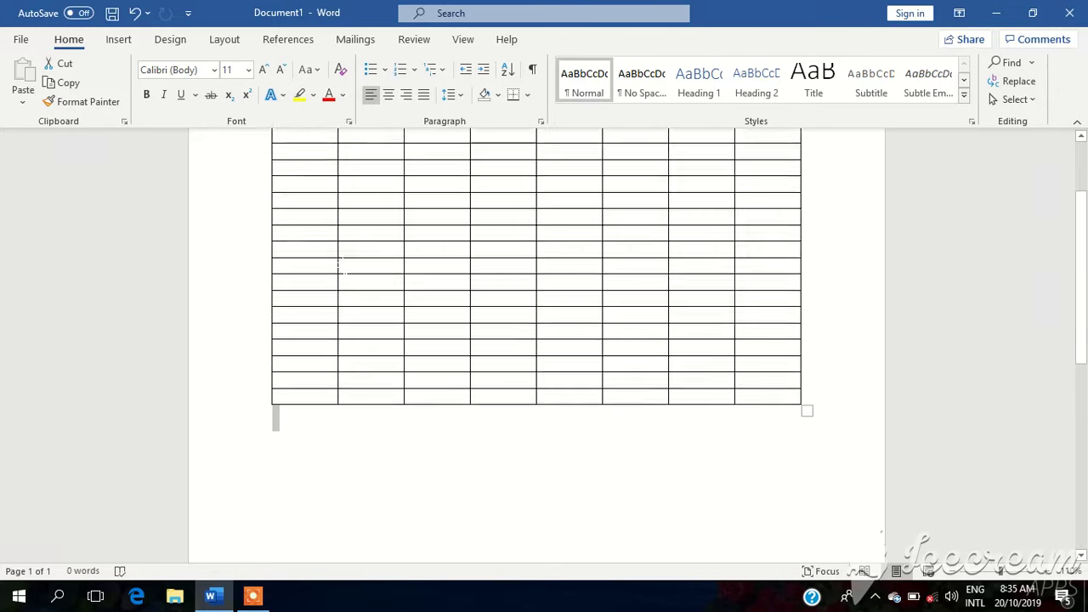
pyautogui.scroll(3, 535, 340)
pyautogui.click(119, 40)
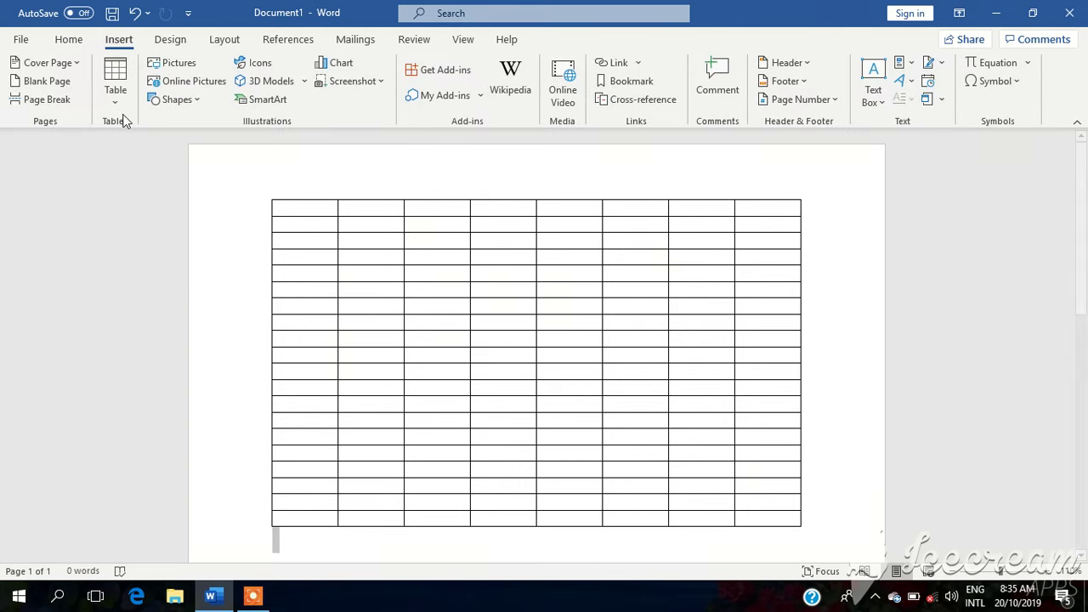
pyautogui.click(120, 107)
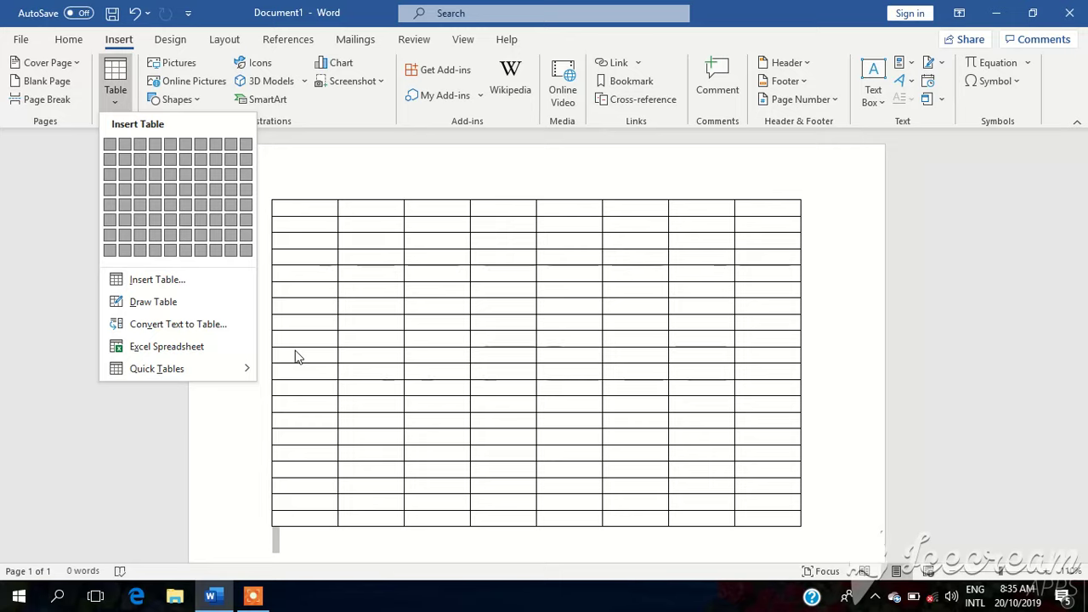
pyautogui.click(149, 301)
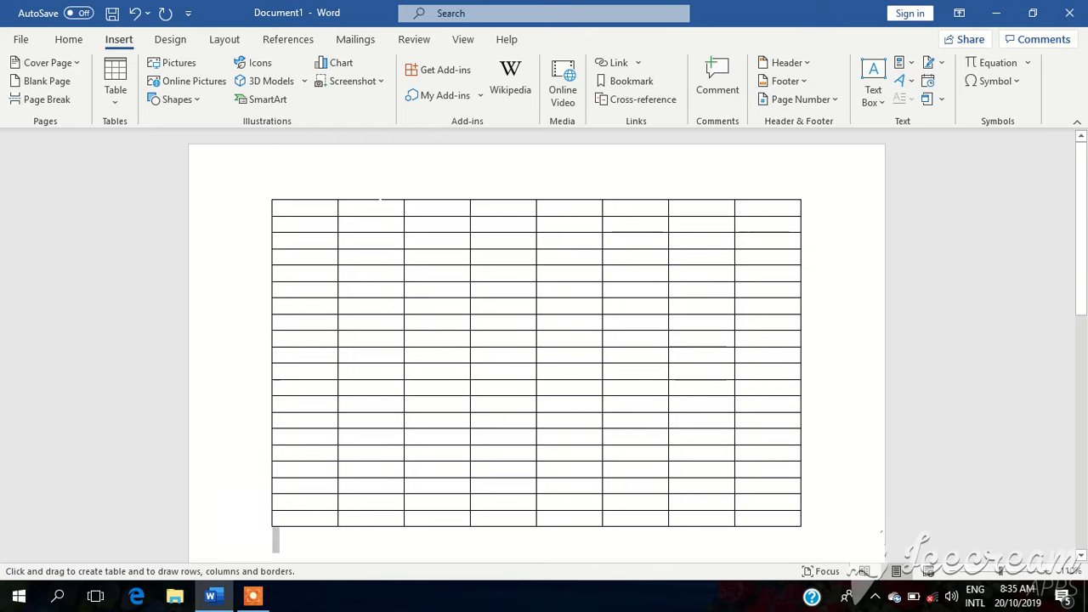
# - Click into the table to show its Layout tools and select the third row's first cell
pyautogui.click(240, 600)
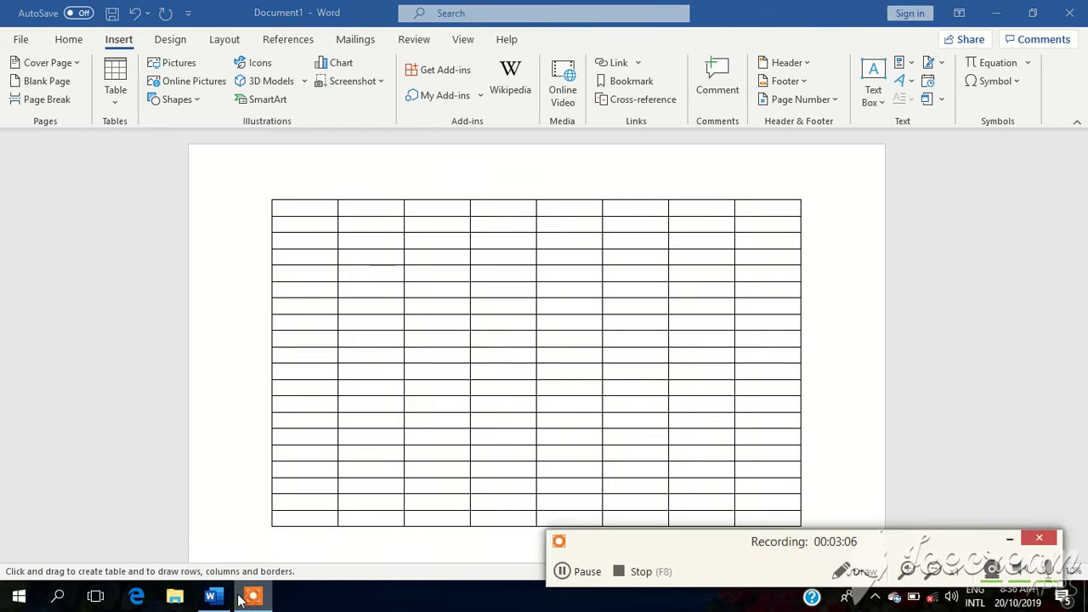
pyautogui.moveTo(213, 599)
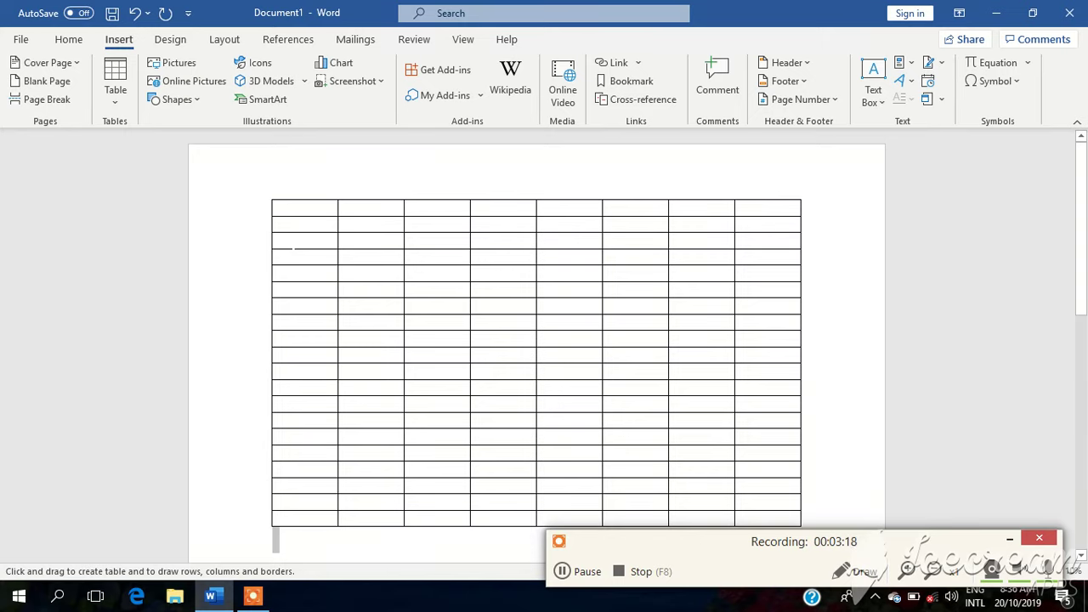
pyautogui.scroll(2, 536, 340)
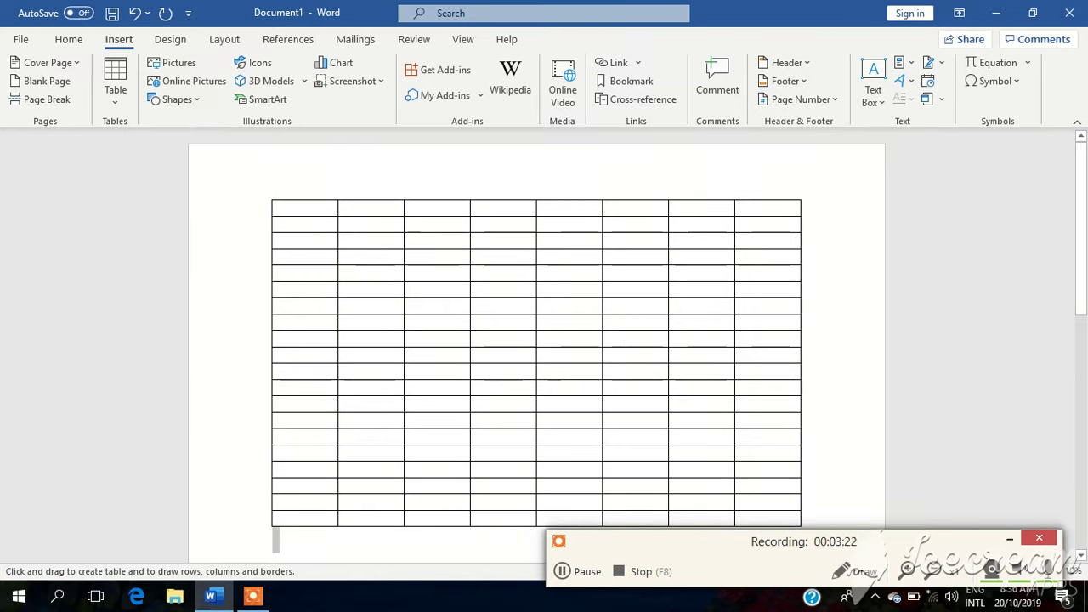
pyautogui.click(292, 219)
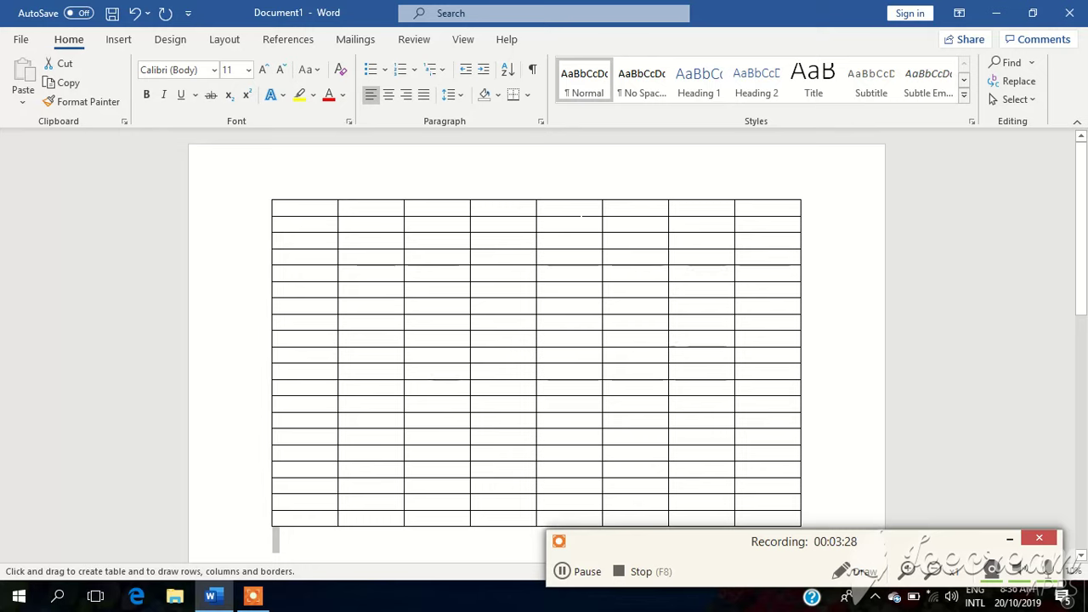
pyautogui.click(568, 203)
pyautogui.click(348, 239)
pyautogui.click(306, 242)
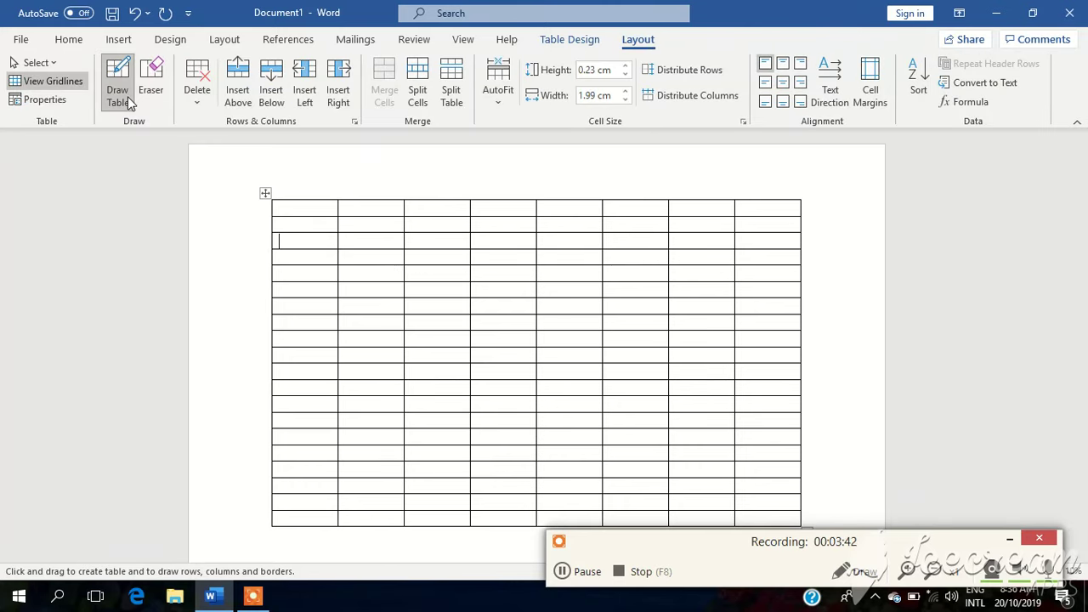
# - Turn off Draw Table mode
pyautogui.click(120, 89)
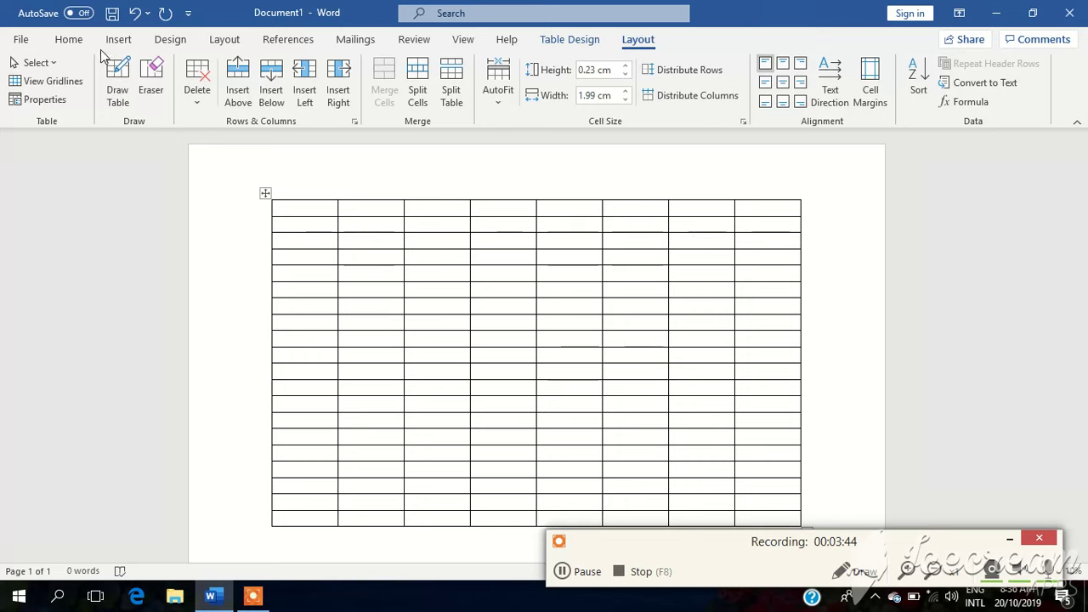
pyautogui.click(115, 39)
pyautogui.click(115, 80)
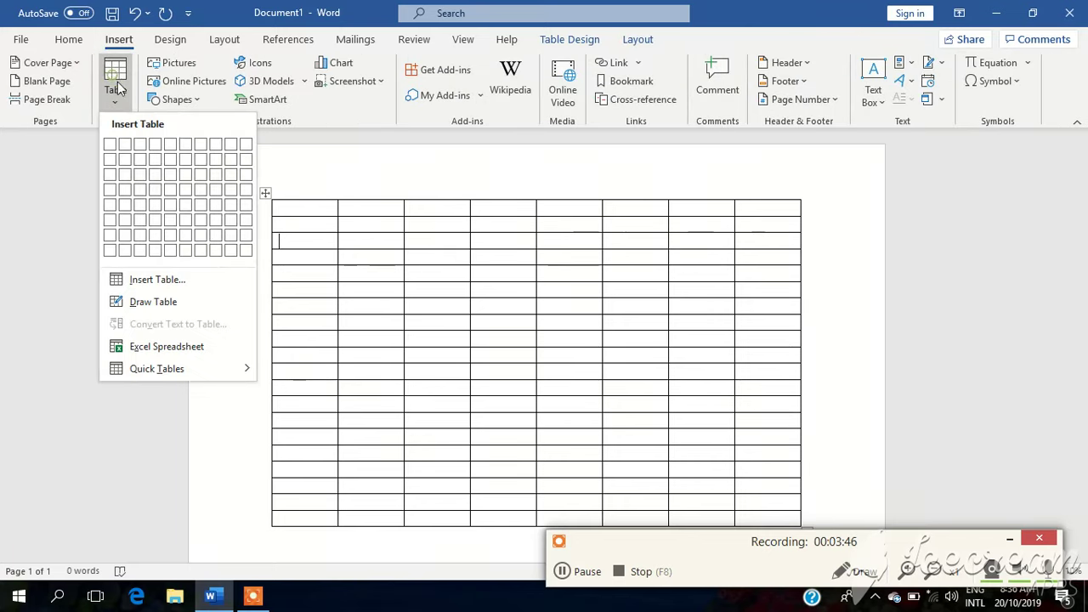
pyautogui.click(326, 165)
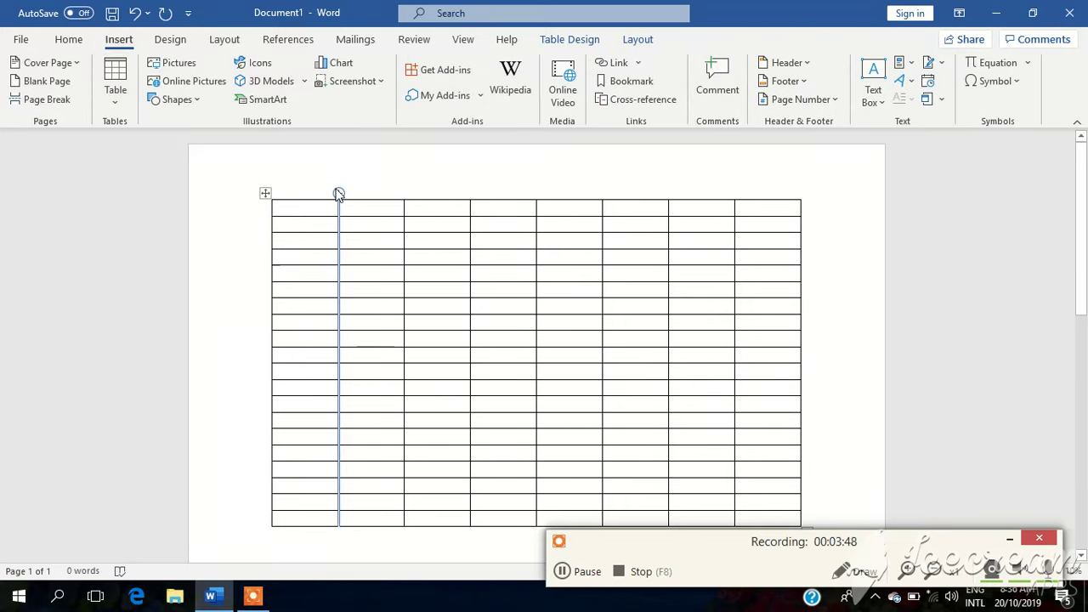
# - Drag the first column's right border left to narrow it, then select the top-left cell
pyautogui.click(280, 241)
pyautogui.click(287, 207)
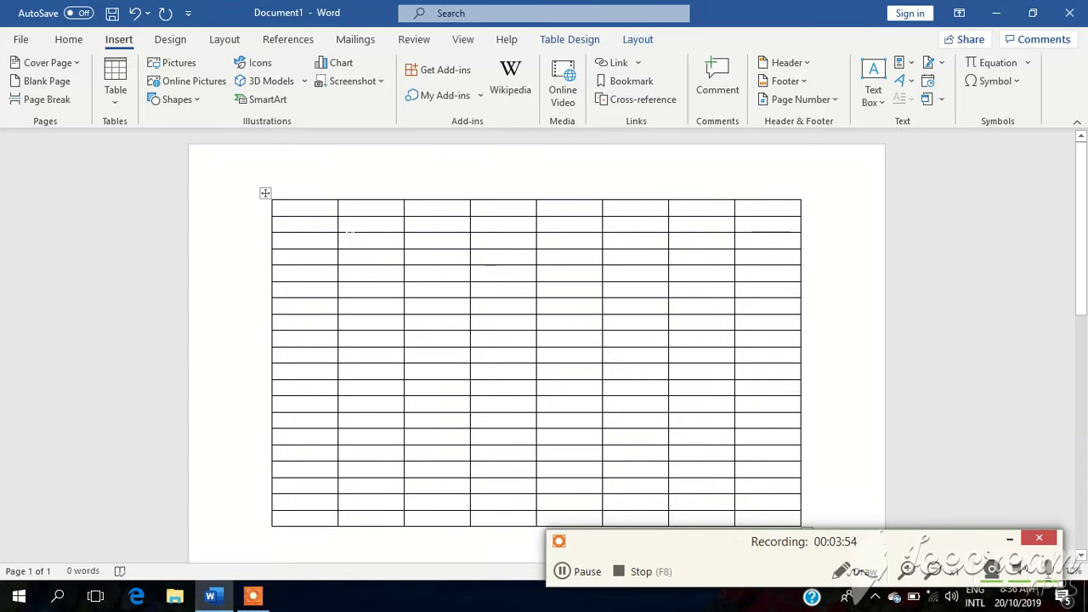
pyautogui.moveTo(337, 222); pyautogui.dragTo(307, 229)
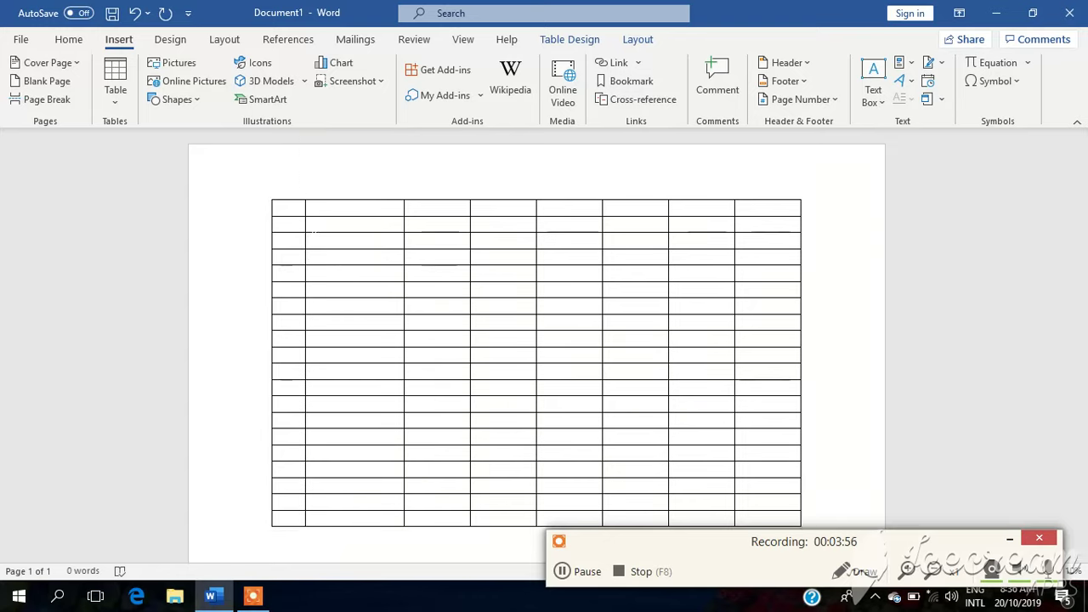
pyautogui.click(293, 210)
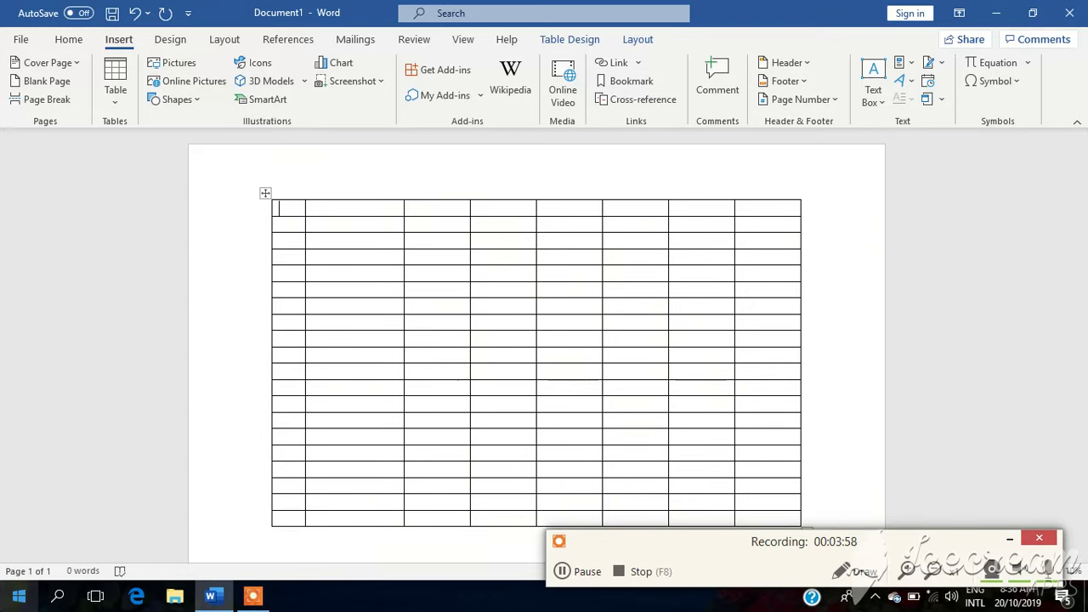
# - Type the headers S no, Name, Jan, FEB and MARCH into the first five cells
pyautogui.write('S no')
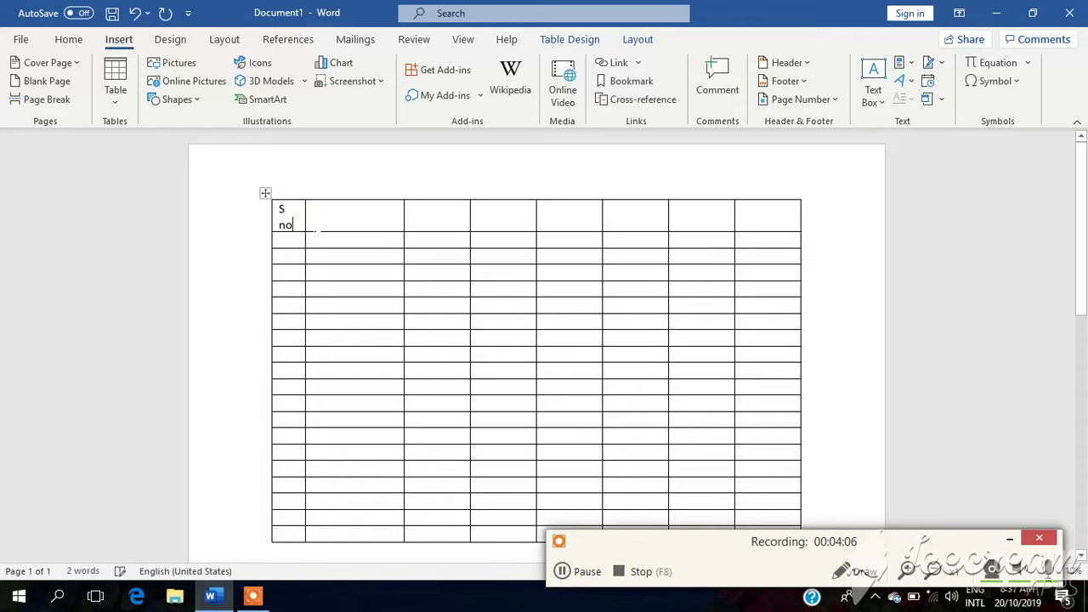
pyautogui.click(308, 215)
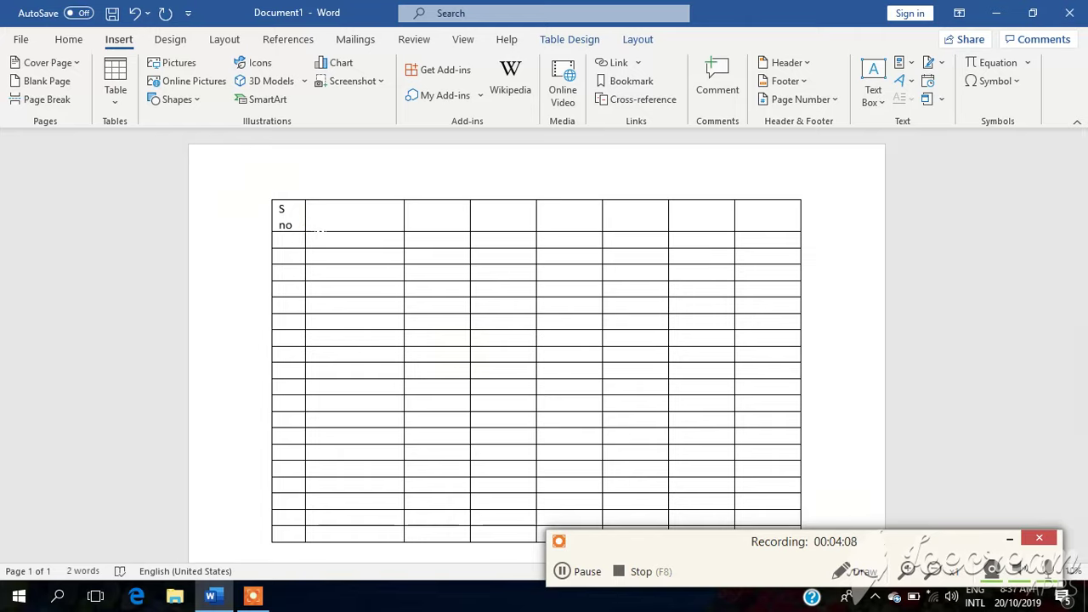
pyautogui.click(323, 217)
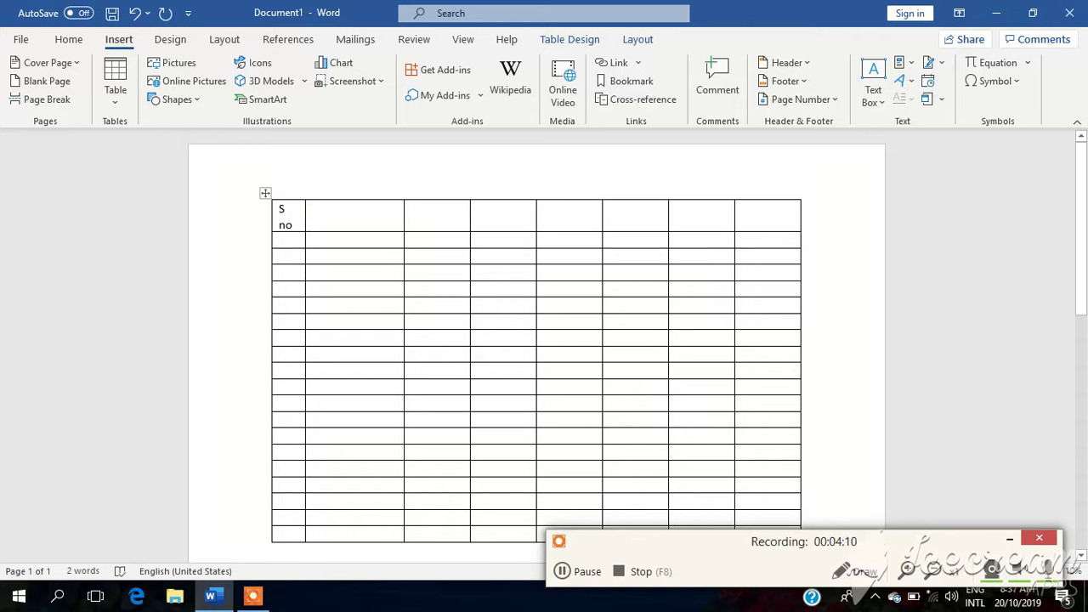
pyautogui.write('name')
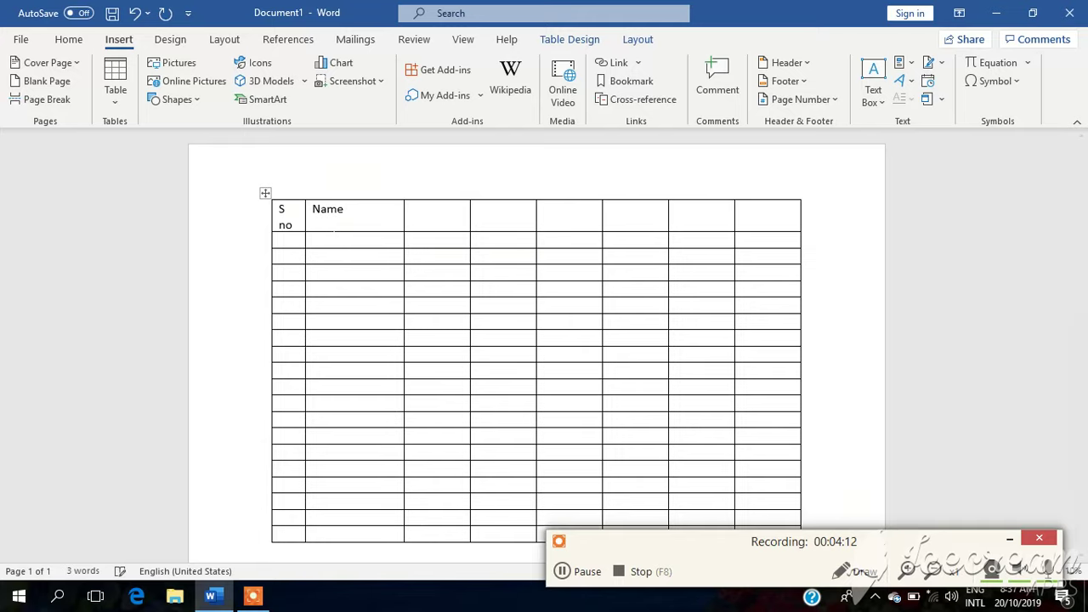
pyautogui.press('Tab')
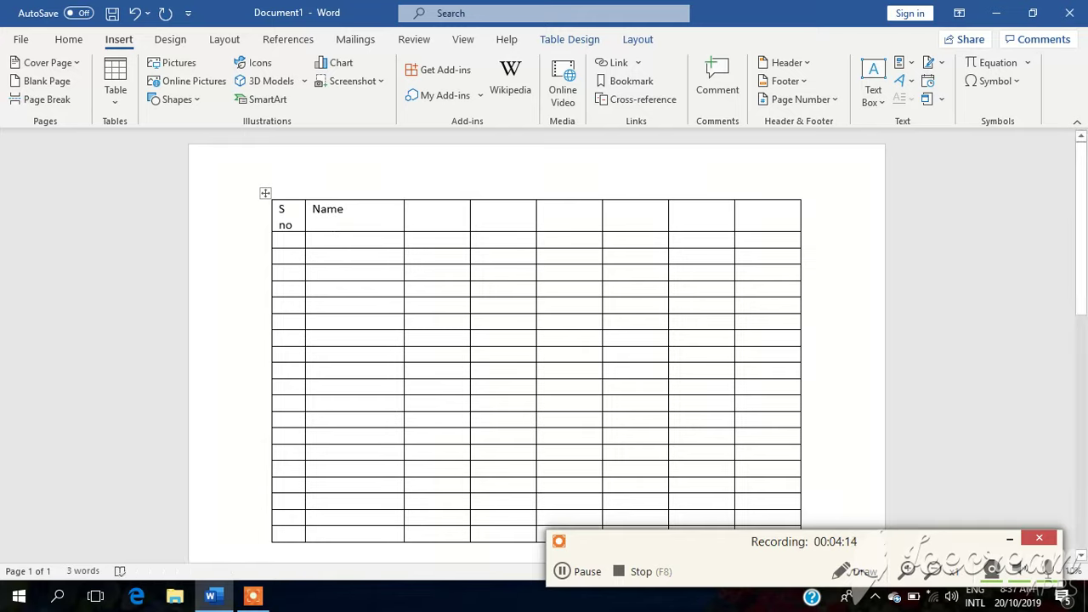
pyautogui.write('m')
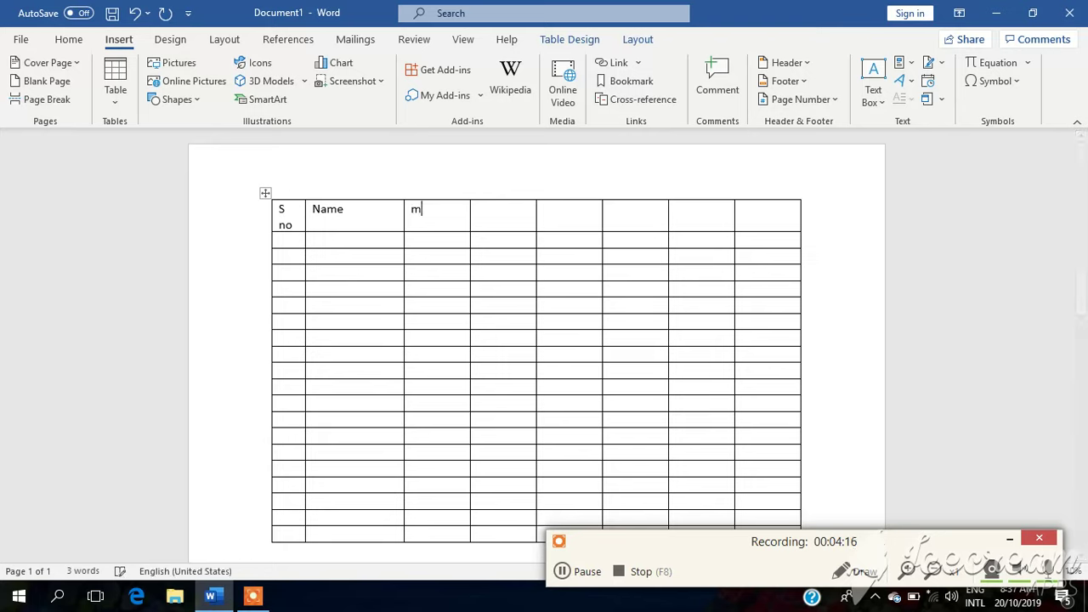
pyautogui.write('o')
pyautogui.press('BackSpace')
pyautogui.press('BackSpace')
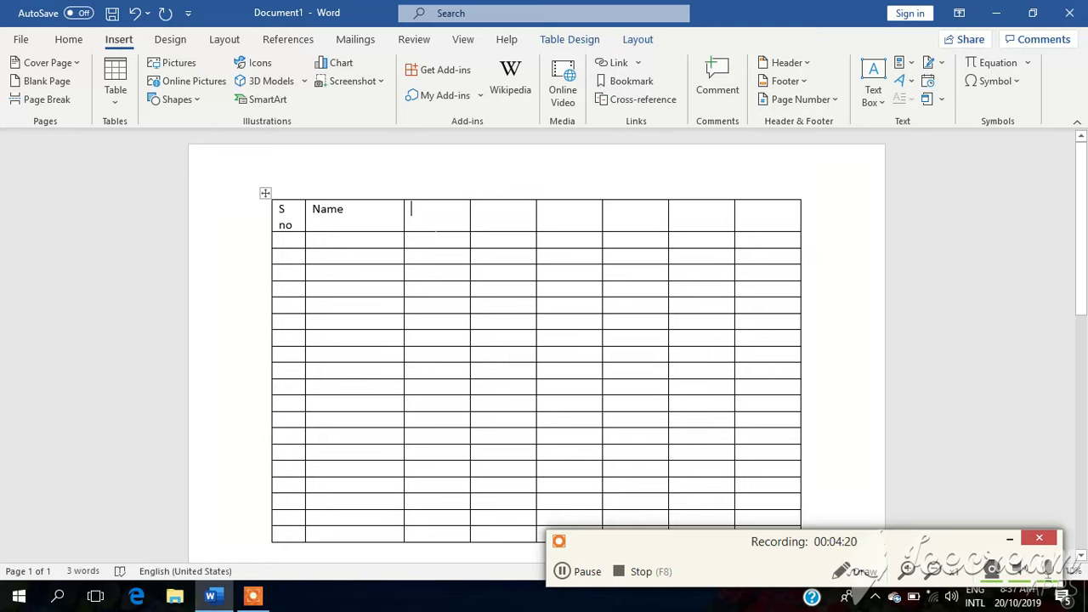
pyautogui.write('jan')
pyautogui.press('Tab')
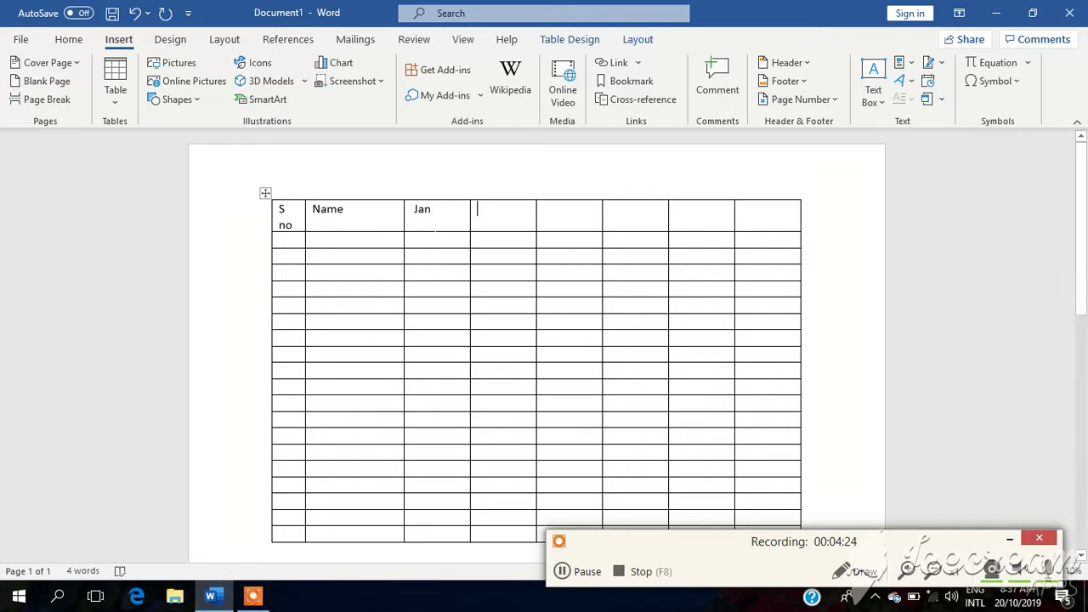
pyautogui.write('FR')
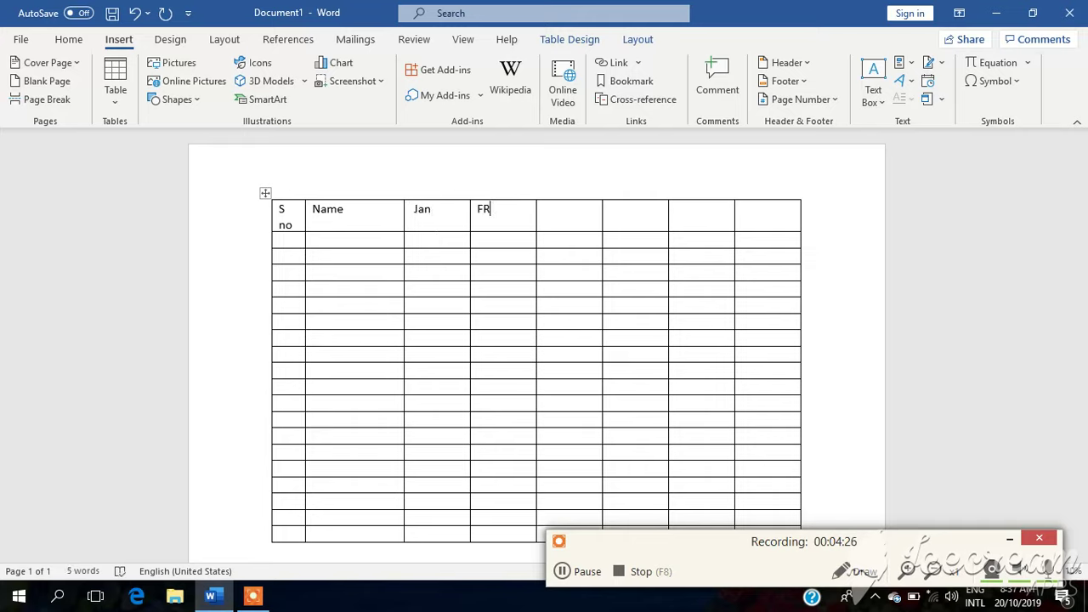
pyautogui.press('Tab')
pyautogui.write('M')
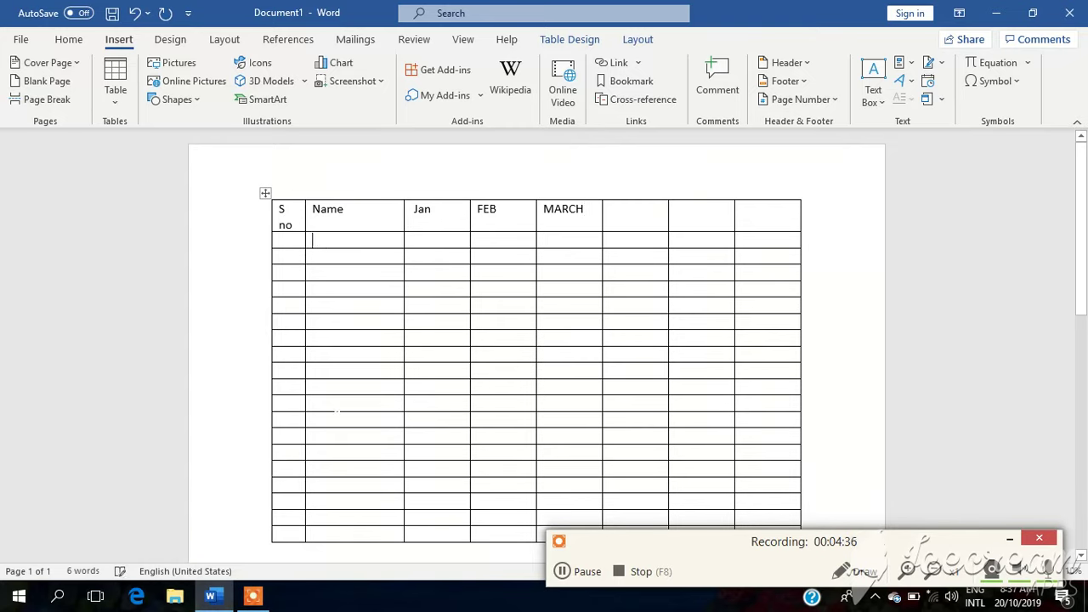
# - Fill the first data row with a person's name under Name, 1 under S no, and the Jan amount
pyautogui.write('BAHADAR')
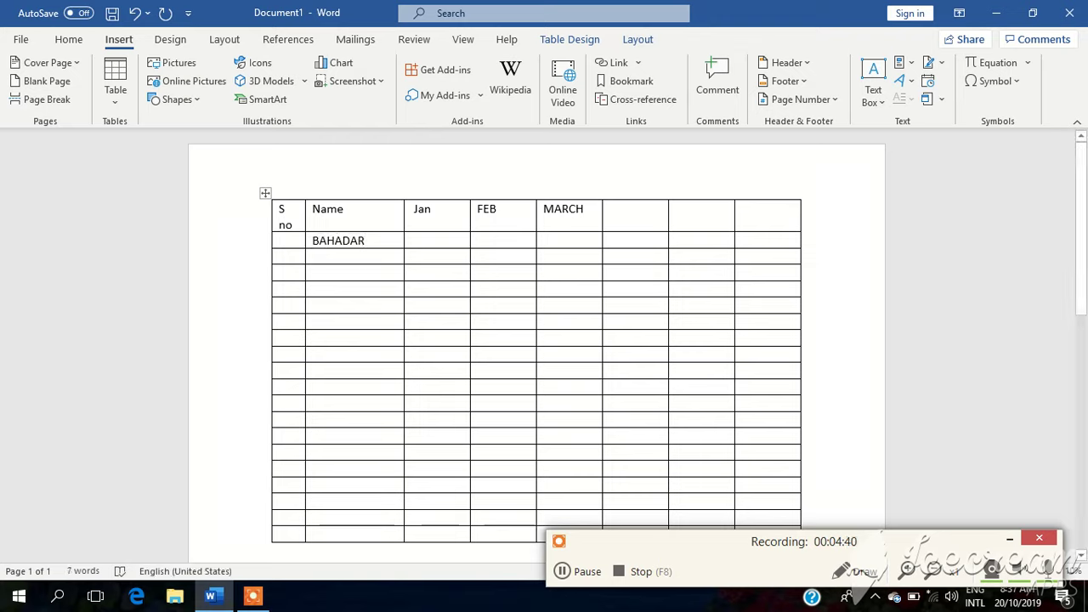
pyautogui.click(283, 238)
pyautogui.write('1')
pyautogui.click(414, 238)
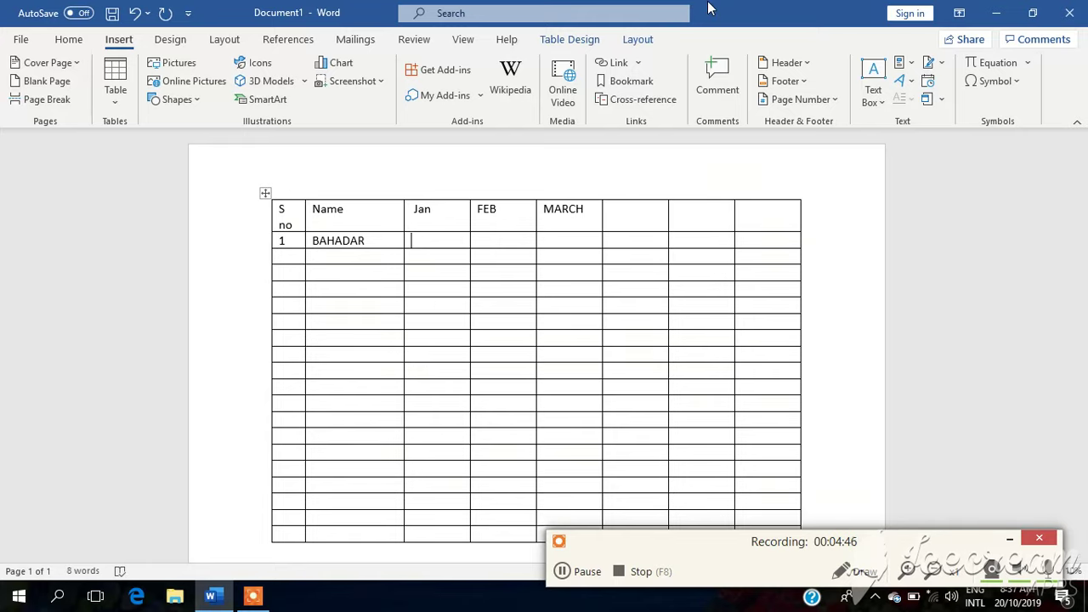
pyautogui.write('100')
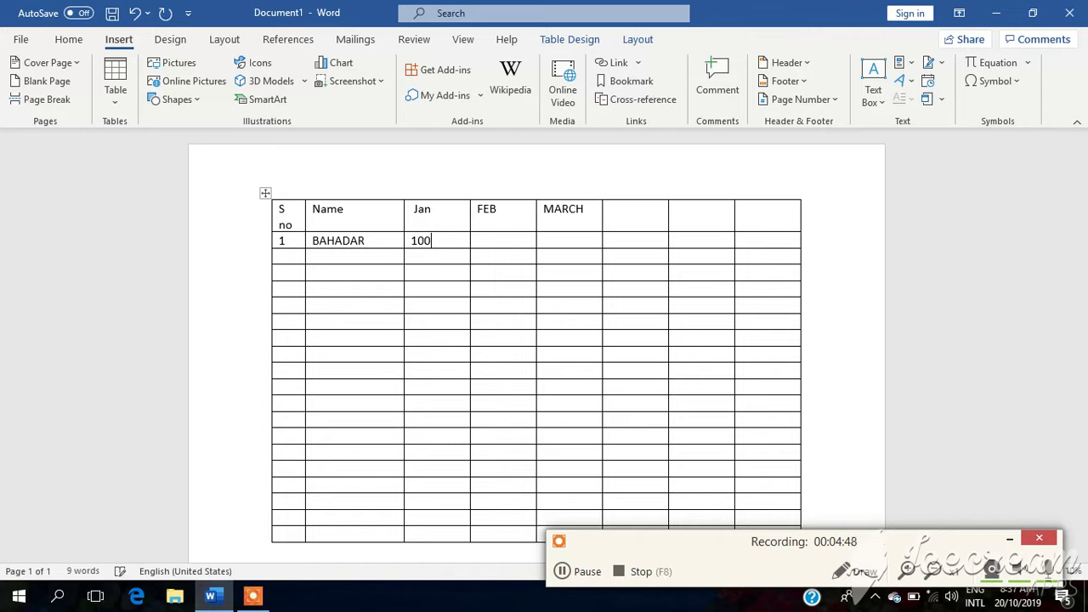